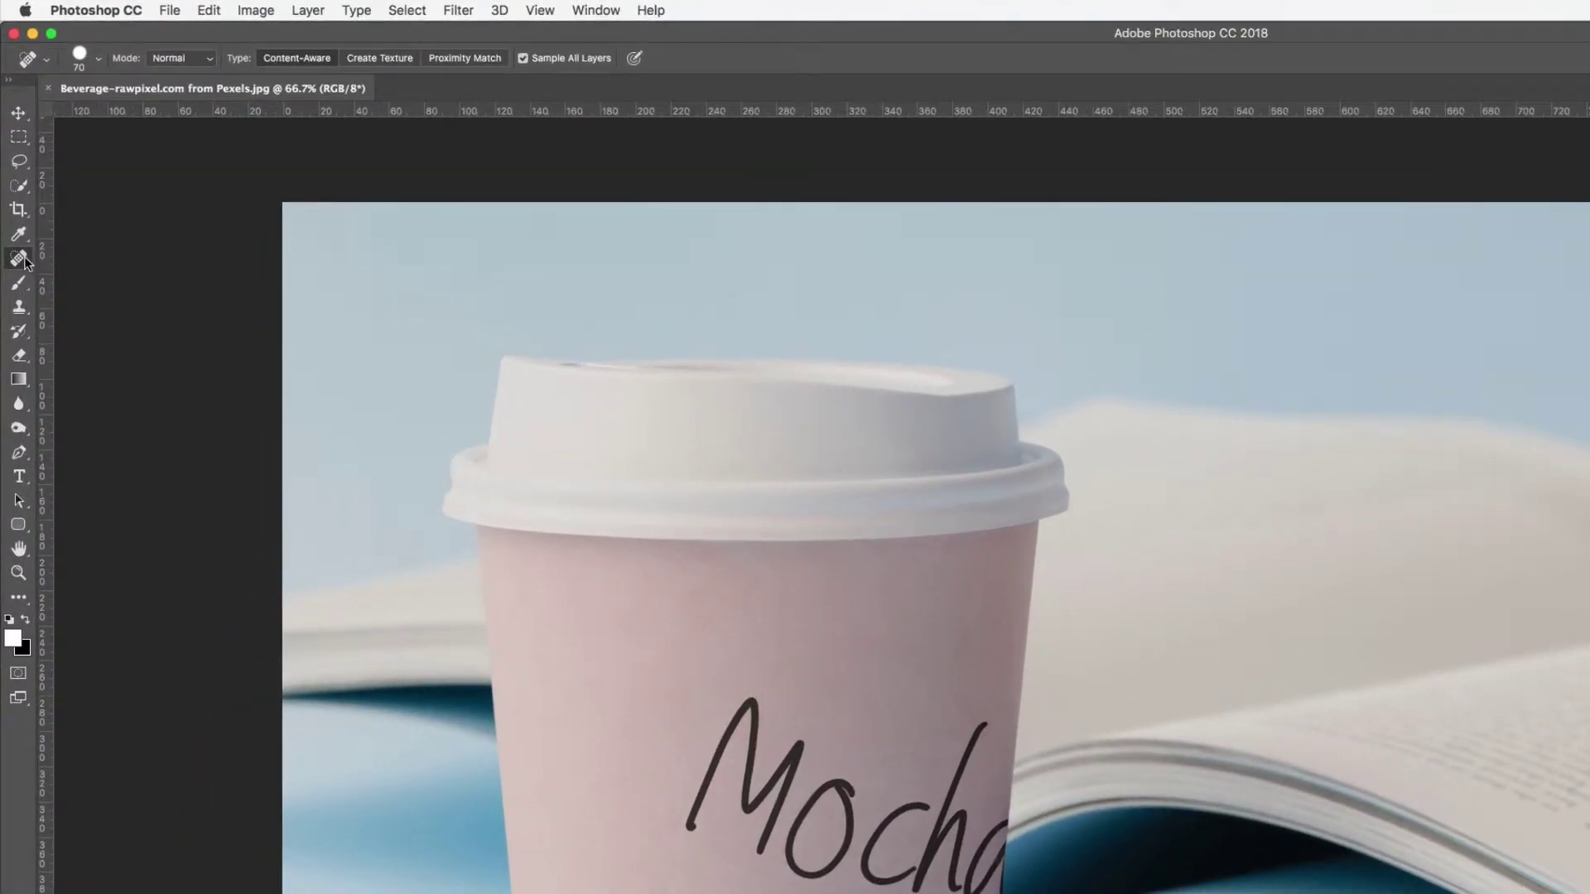
# Choose the Spot Healing Brush and set its brush size to 66 px with a lower hardness
pyautogui.rightClick(26, 263)
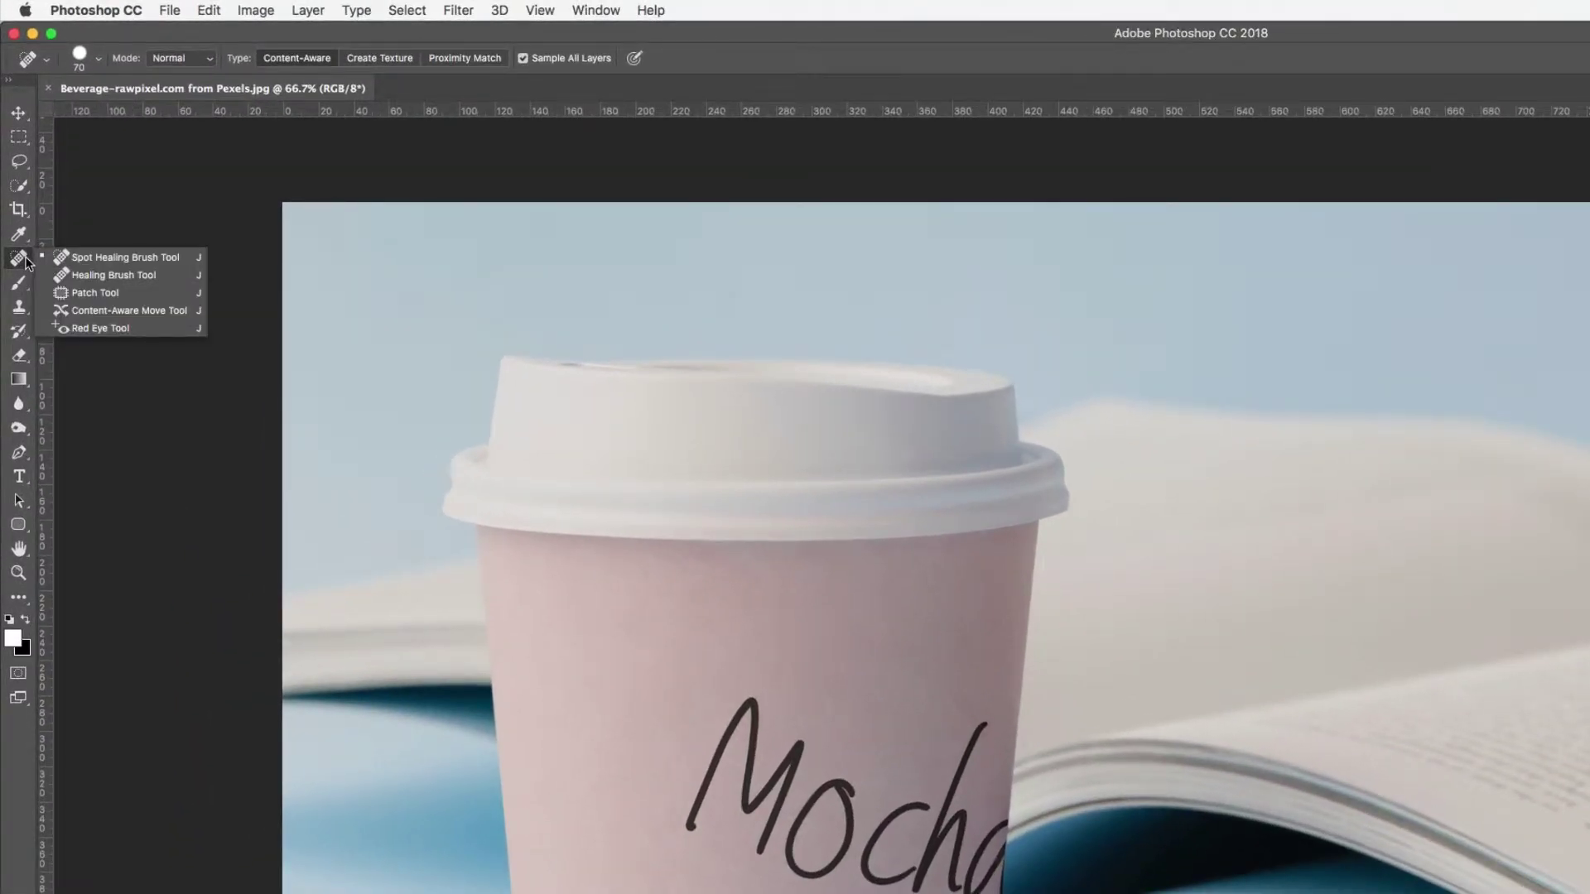
pyautogui.click(178, 258)
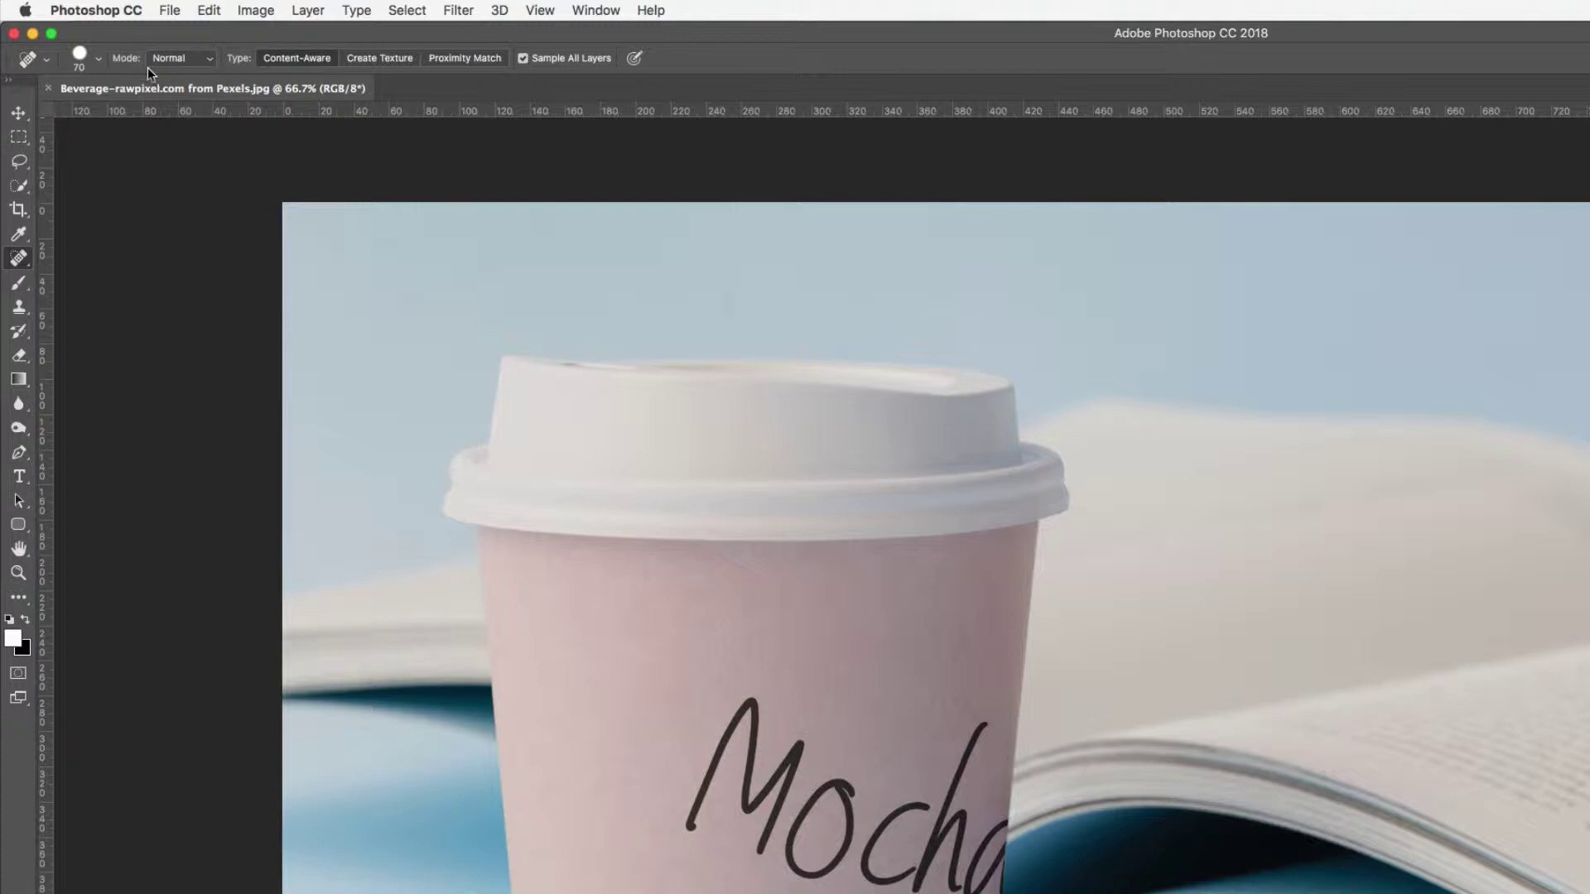
pyautogui.click(98, 60)
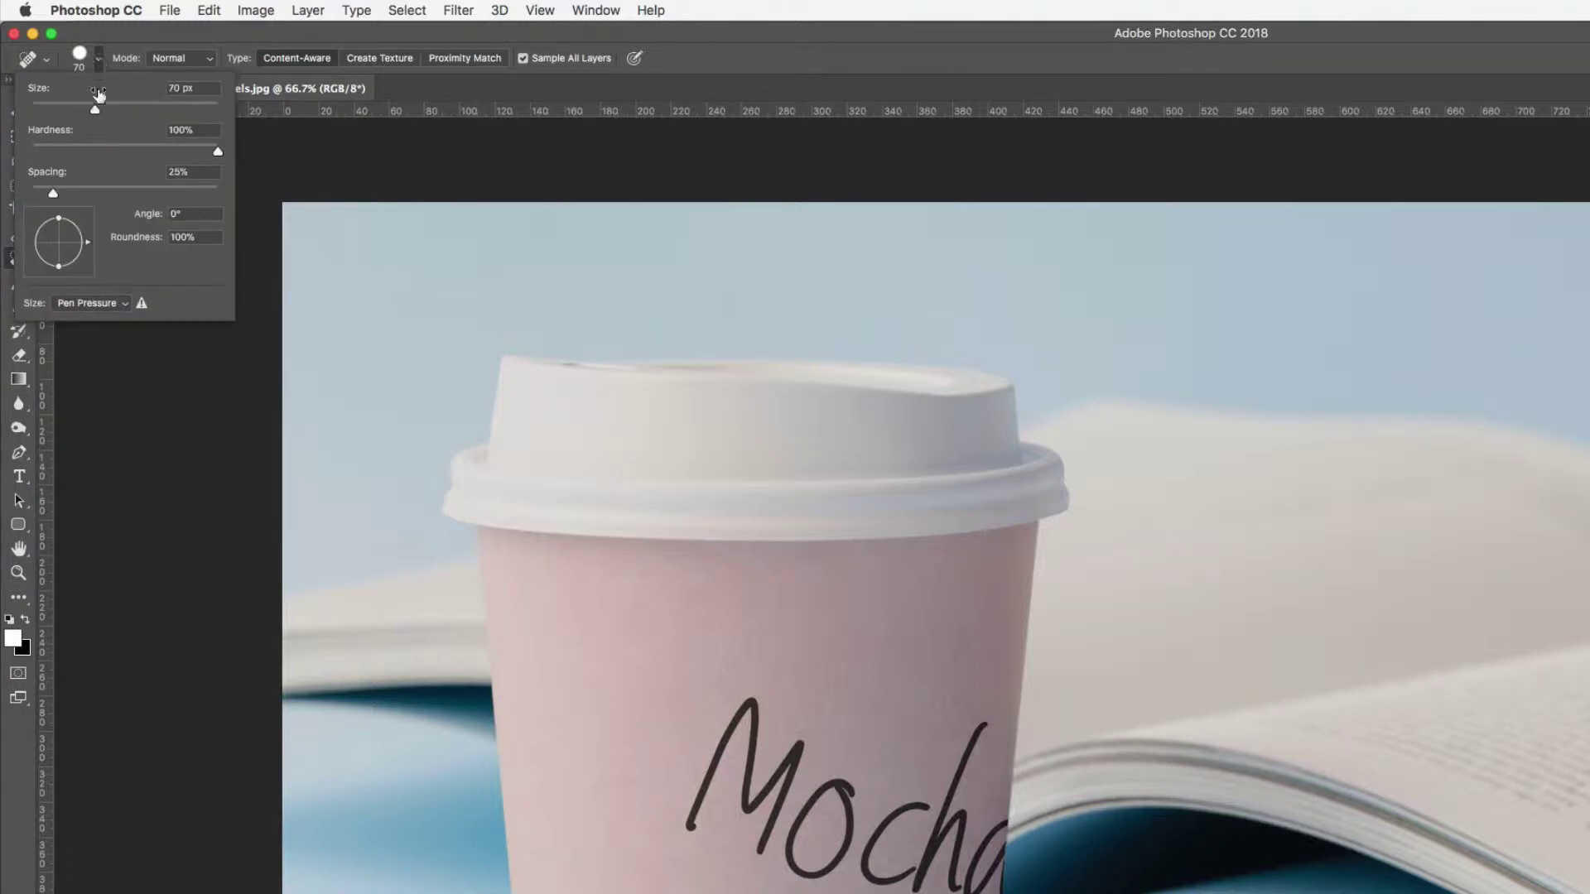
pyautogui.moveTo(95, 109); pyautogui.dragTo(91, 109)
pyautogui.moveTo(216, 151); pyautogui.dragTo(159, 150)
pyautogui.click(181, 33)
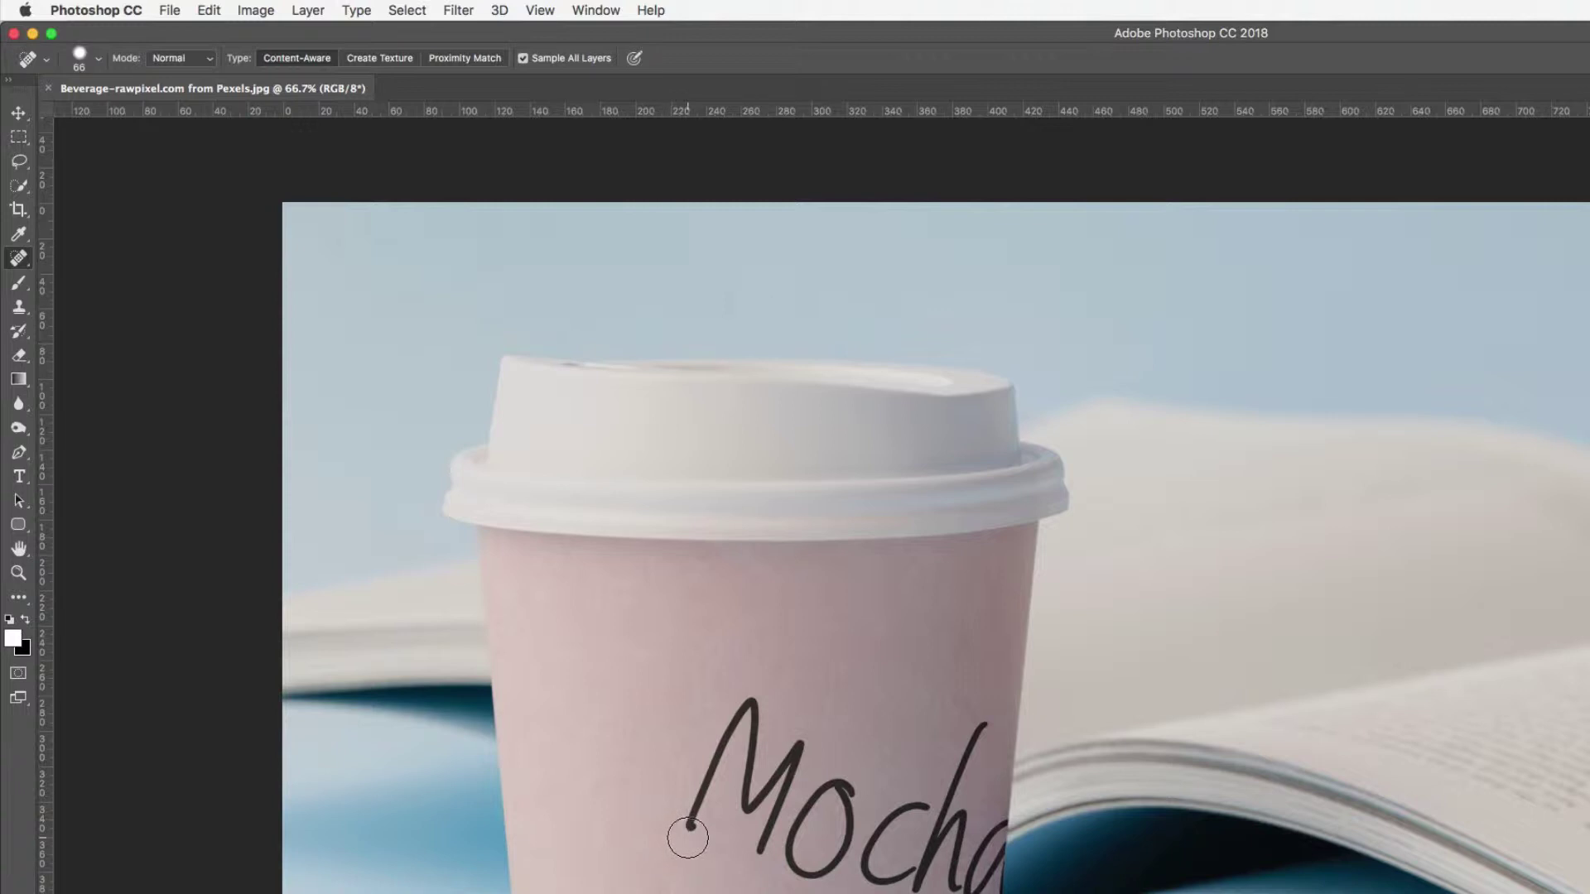
# Paint out the handwritten "Mocha" lettering on the pink cup, letter by letter, with the Spot Healing Brush
pyautogui.moveTo(686, 835); pyautogui.dragTo(754, 693)
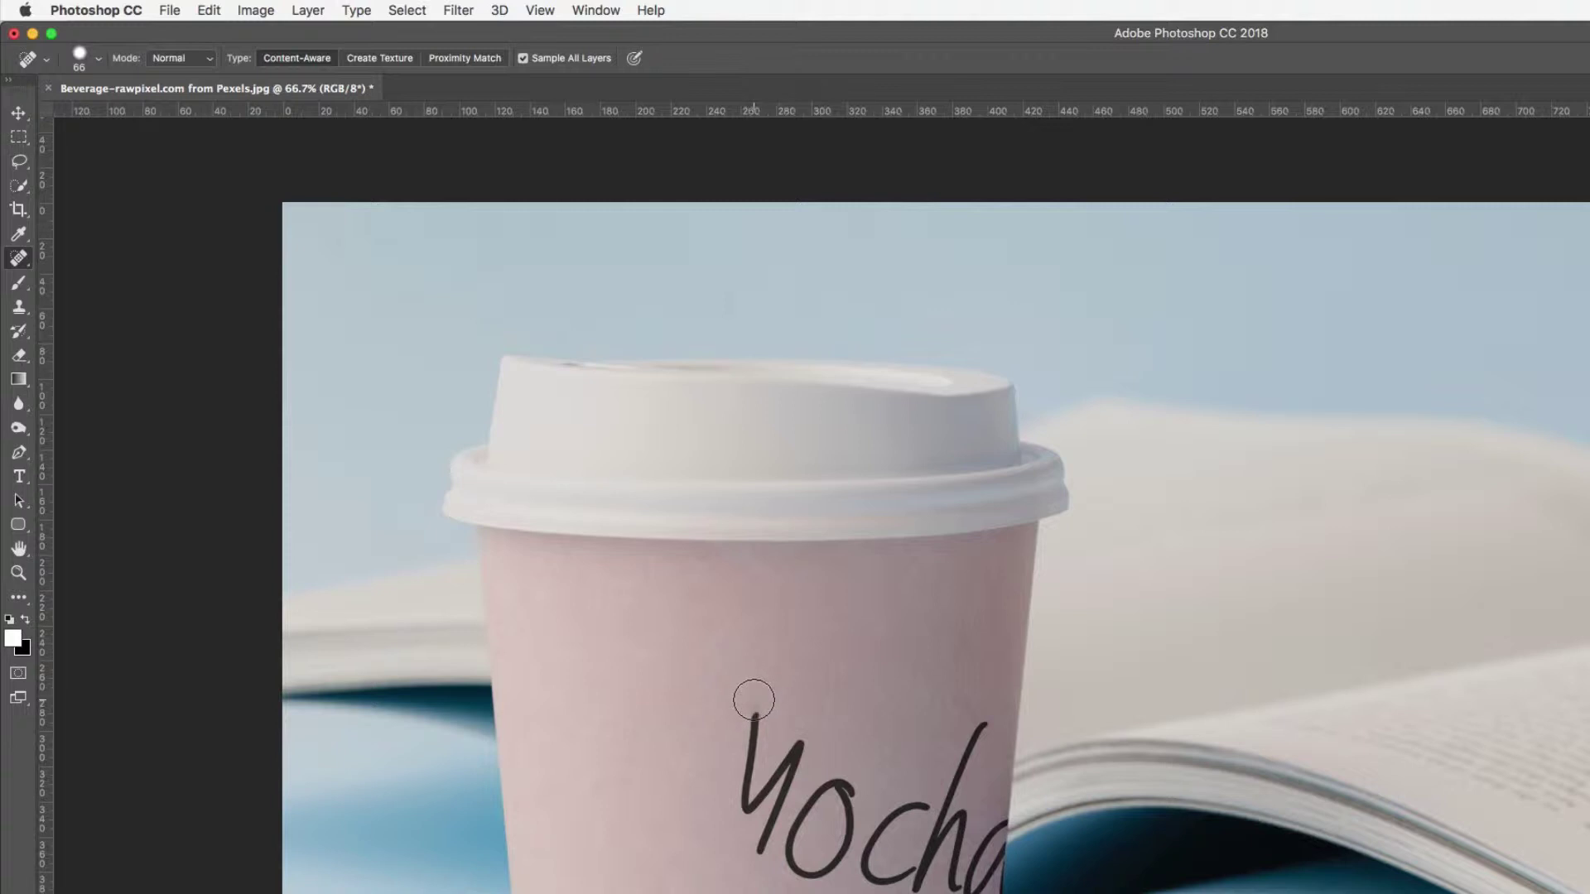
pyautogui.moveTo(754, 701)
pyautogui.mouseDown()
pyautogui.moveTo(741, 810)
pyautogui.moveTo(795, 743)
pyautogui.moveTo(759, 779)
pyautogui.moveTo(775, 743)
pyautogui.moveTo(766, 805)
pyautogui.moveTo(784, 775)
pyautogui.moveTo(760, 861)
pyautogui.mouseUp()
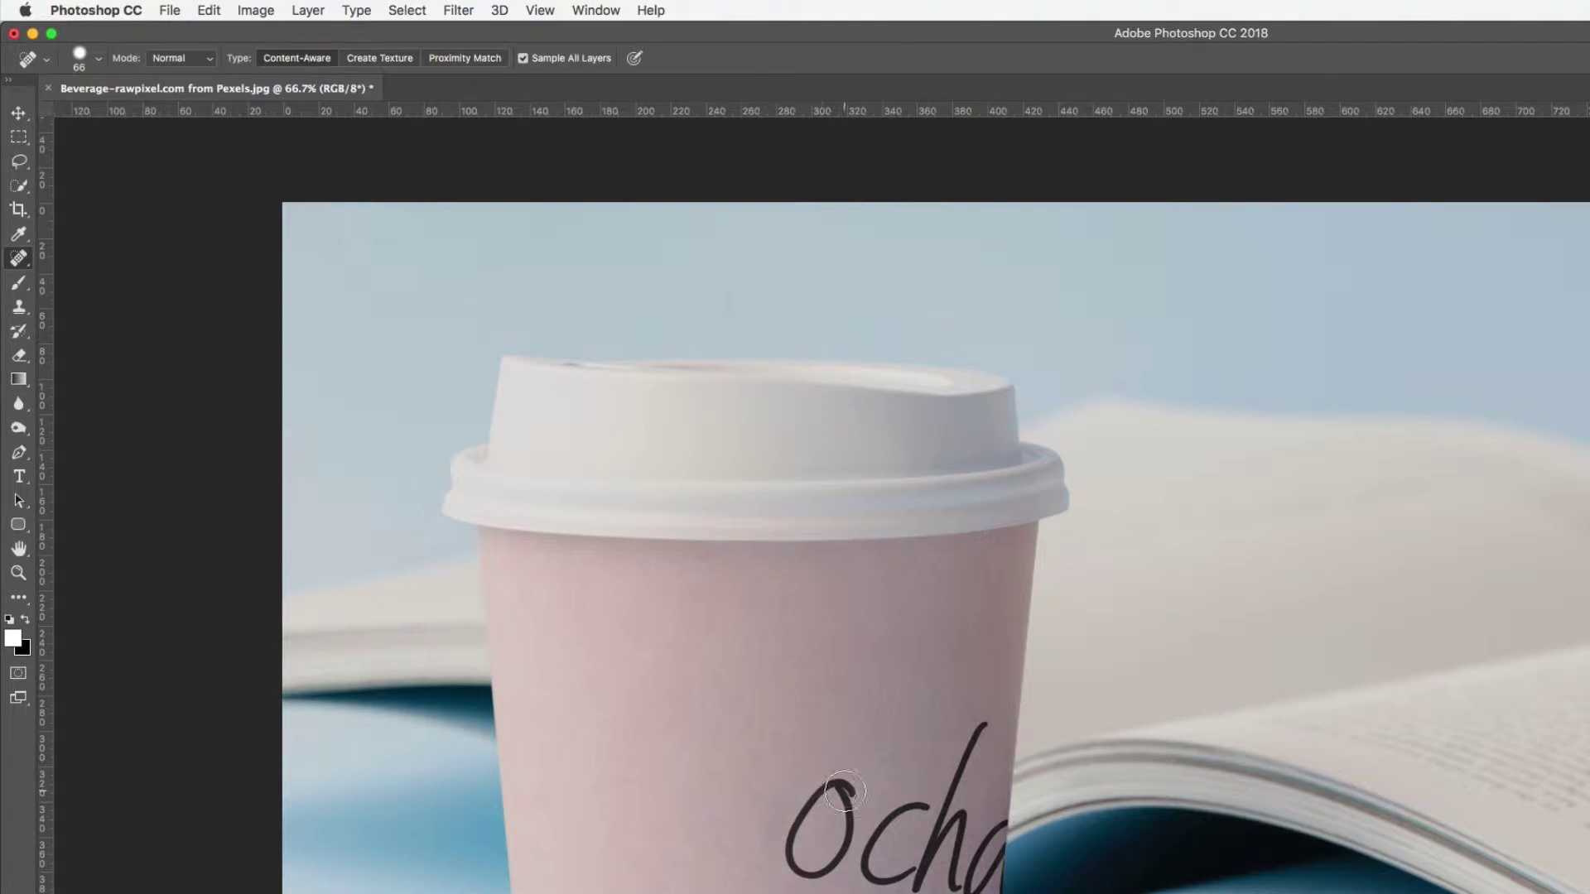
pyautogui.moveTo(858, 797)
pyautogui.mouseDown()
pyautogui.moveTo(802, 794)
pyautogui.moveTo(821, 786)
pyautogui.moveTo(786, 847)
pyautogui.moveTo(789, 829)
pyautogui.moveTo(785, 868)
pyautogui.moveTo(820, 877)
pyautogui.mouseUp()
pyautogui.moveTo(855, 766); pyautogui.dragTo(824, 867)
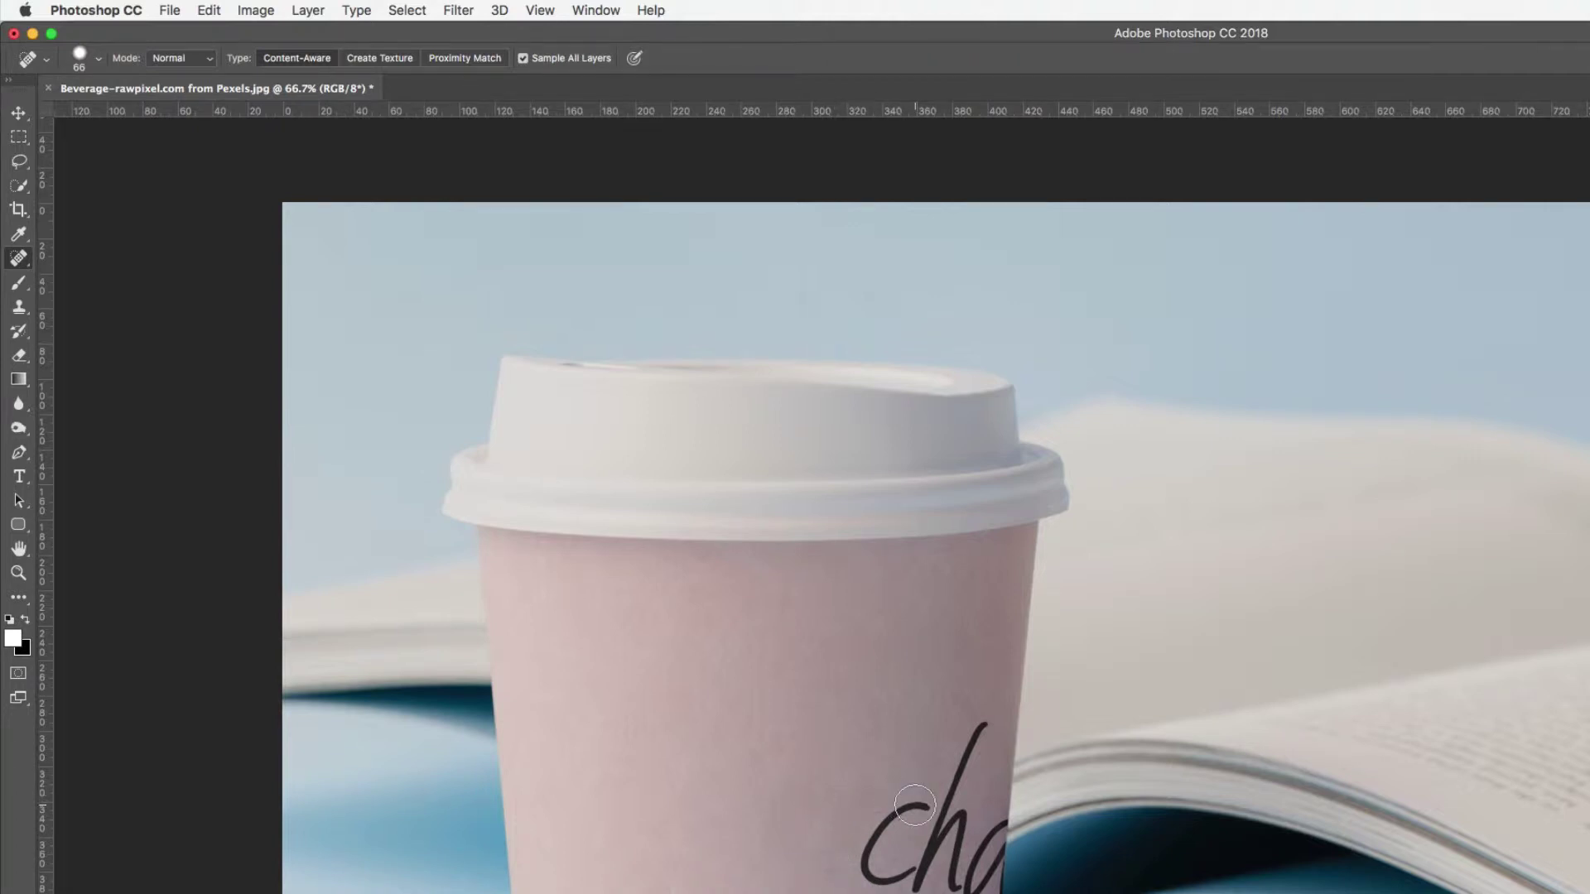
pyautogui.moveTo(918, 804)
pyautogui.mouseDown()
pyautogui.moveTo(868, 832)
pyautogui.moveTo(876, 815)
pyautogui.moveTo(863, 870)
pyautogui.moveTo(906, 865)
pyautogui.mouseUp()
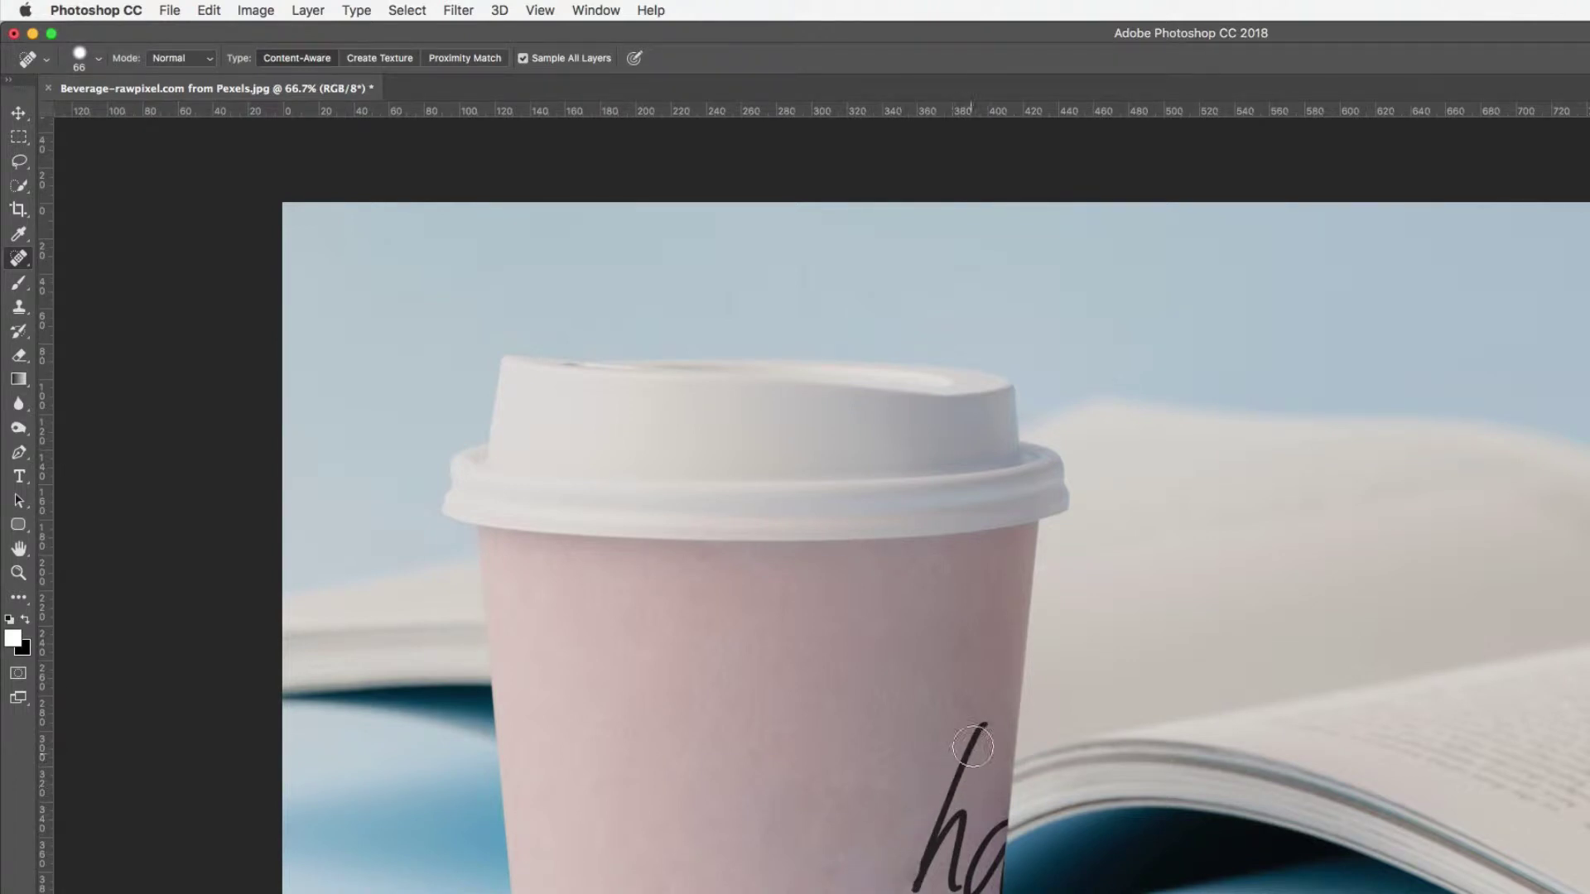
pyautogui.moveTo(985, 720)
pyautogui.mouseDown()
pyautogui.moveTo(952, 747)
pyautogui.moveTo(933, 826)
pyautogui.mouseUp()
pyautogui.moveTo(949, 758)
pyautogui.mouseDown()
pyautogui.moveTo(911, 886)
pyautogui.moveTo(937, 817)
pyautogui.mouseUp()
pyautogui.moveTo(948, 893)
pyautogui.mouseDown()
pyautogui.moveTo(951, 808)
pyautogui.moveTo(957, 880)
pyautogui.mouseUp()
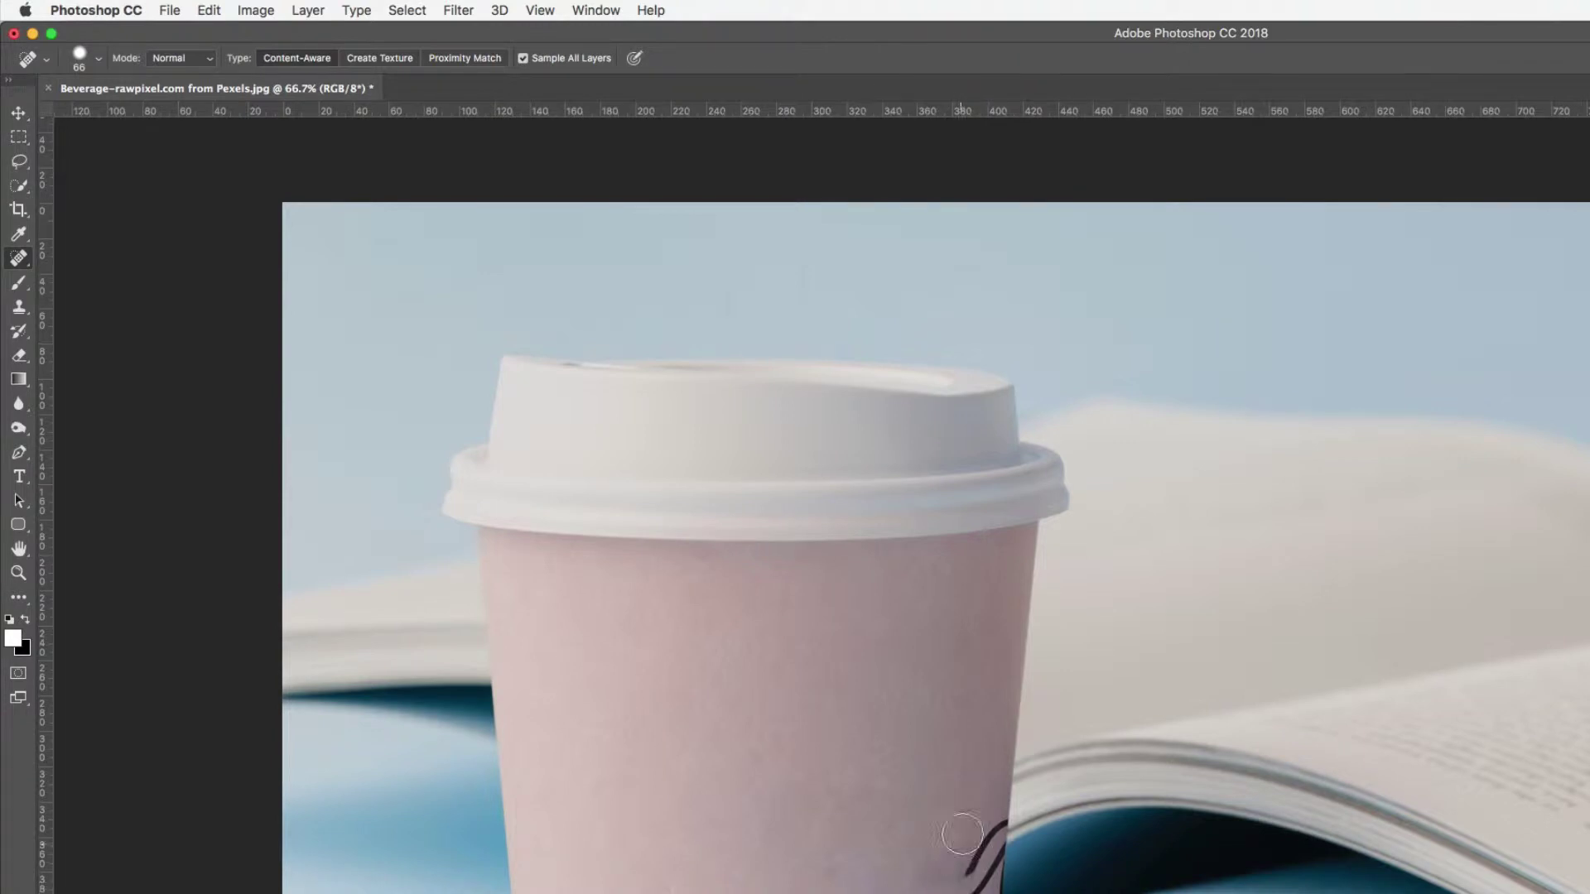
pyautogui.moveTo(978, 792); pyautogui.dragTo(965, 893)
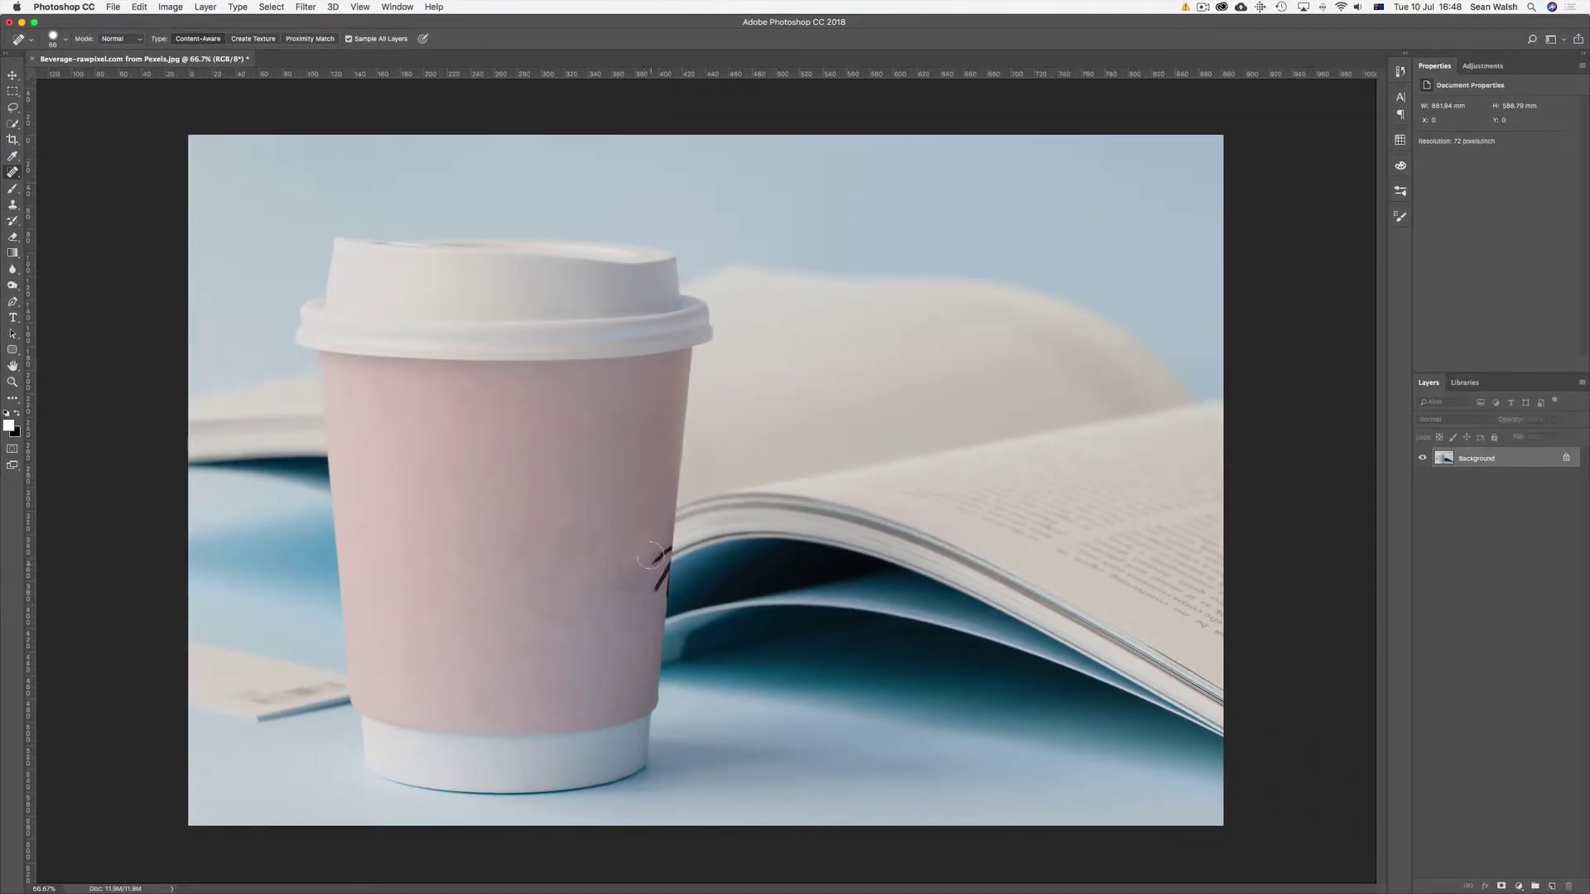
pyautogui.moveTo(656, 522); pyautogui.dragTo(650, 609)
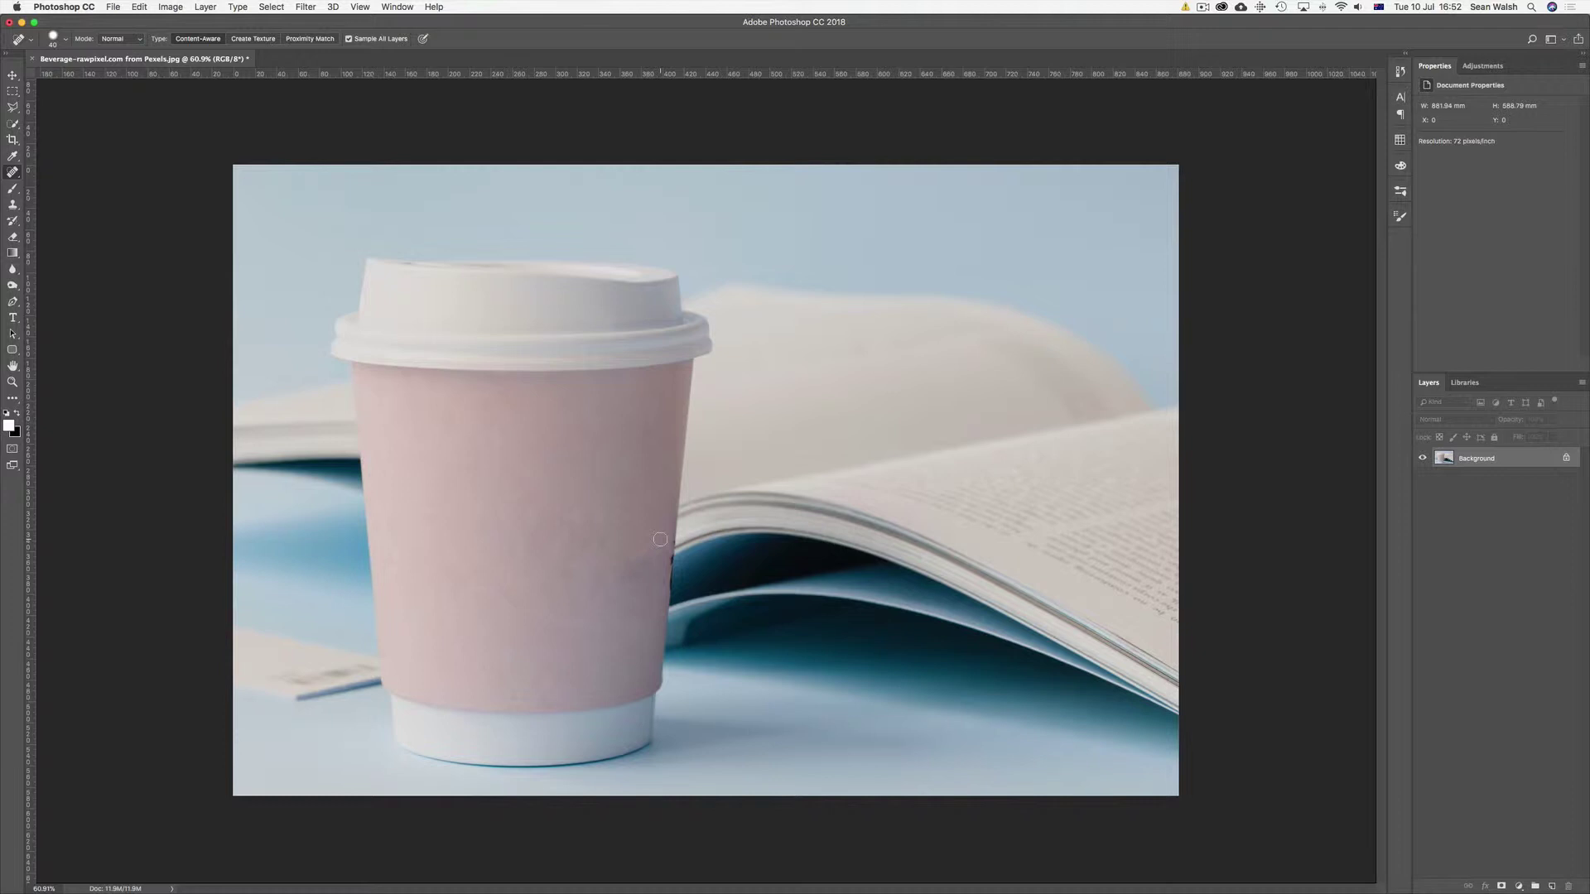
# Try to heal the leftover black ink marks along the cup's right edge with the Spot Healing Brush
pyautogui.press('super+plus')
pyautogui.press('super+plus')
pyautogui.press('super+plus')
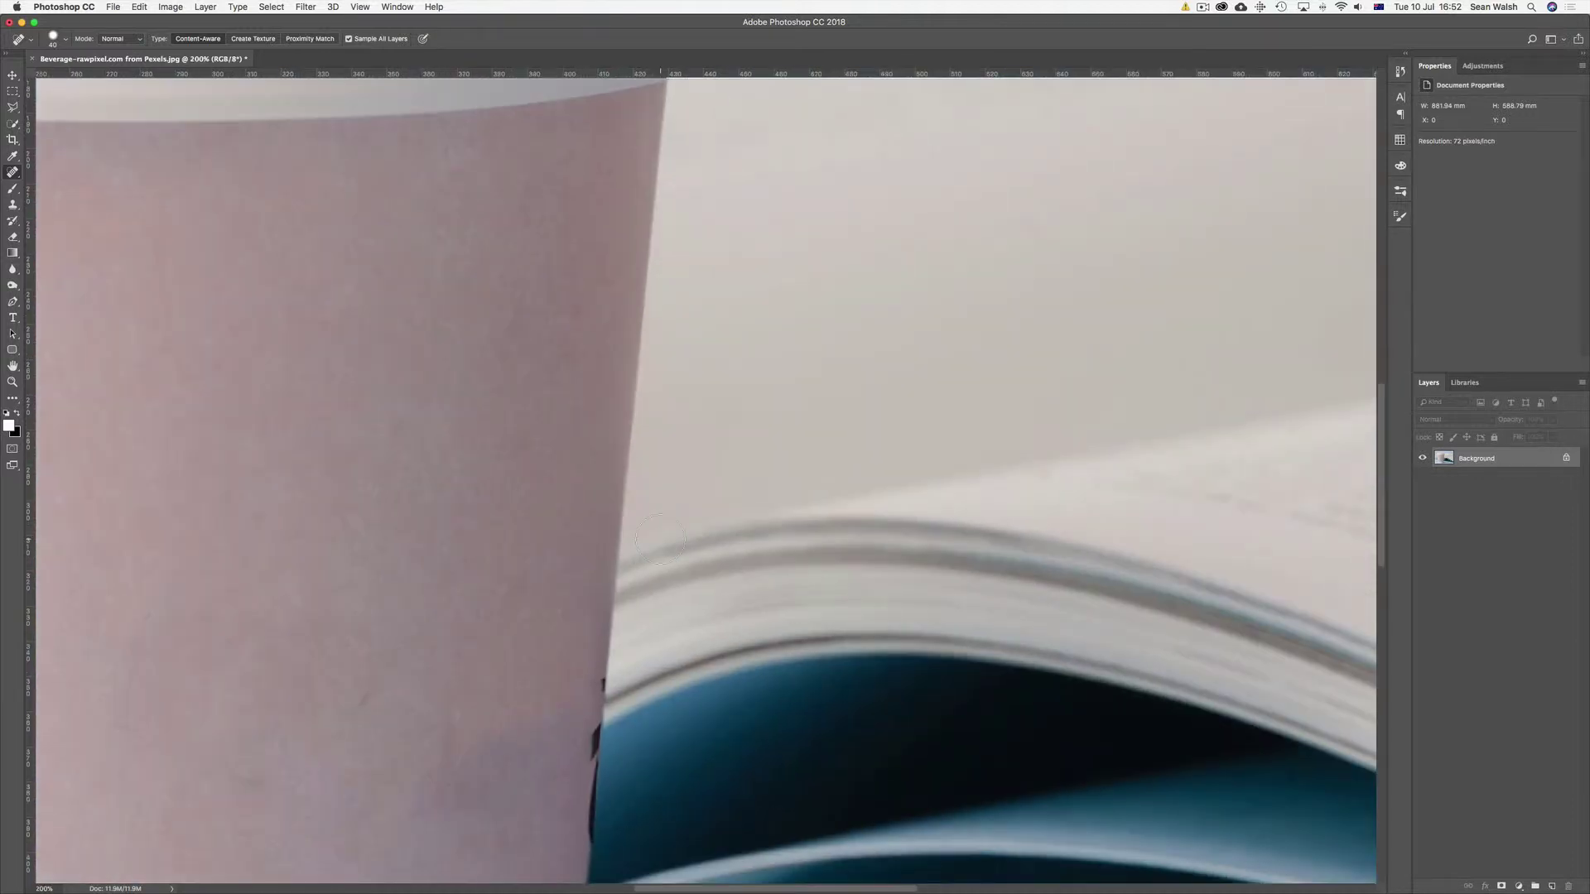
pyautogui.scroll(-5, 578, 557)
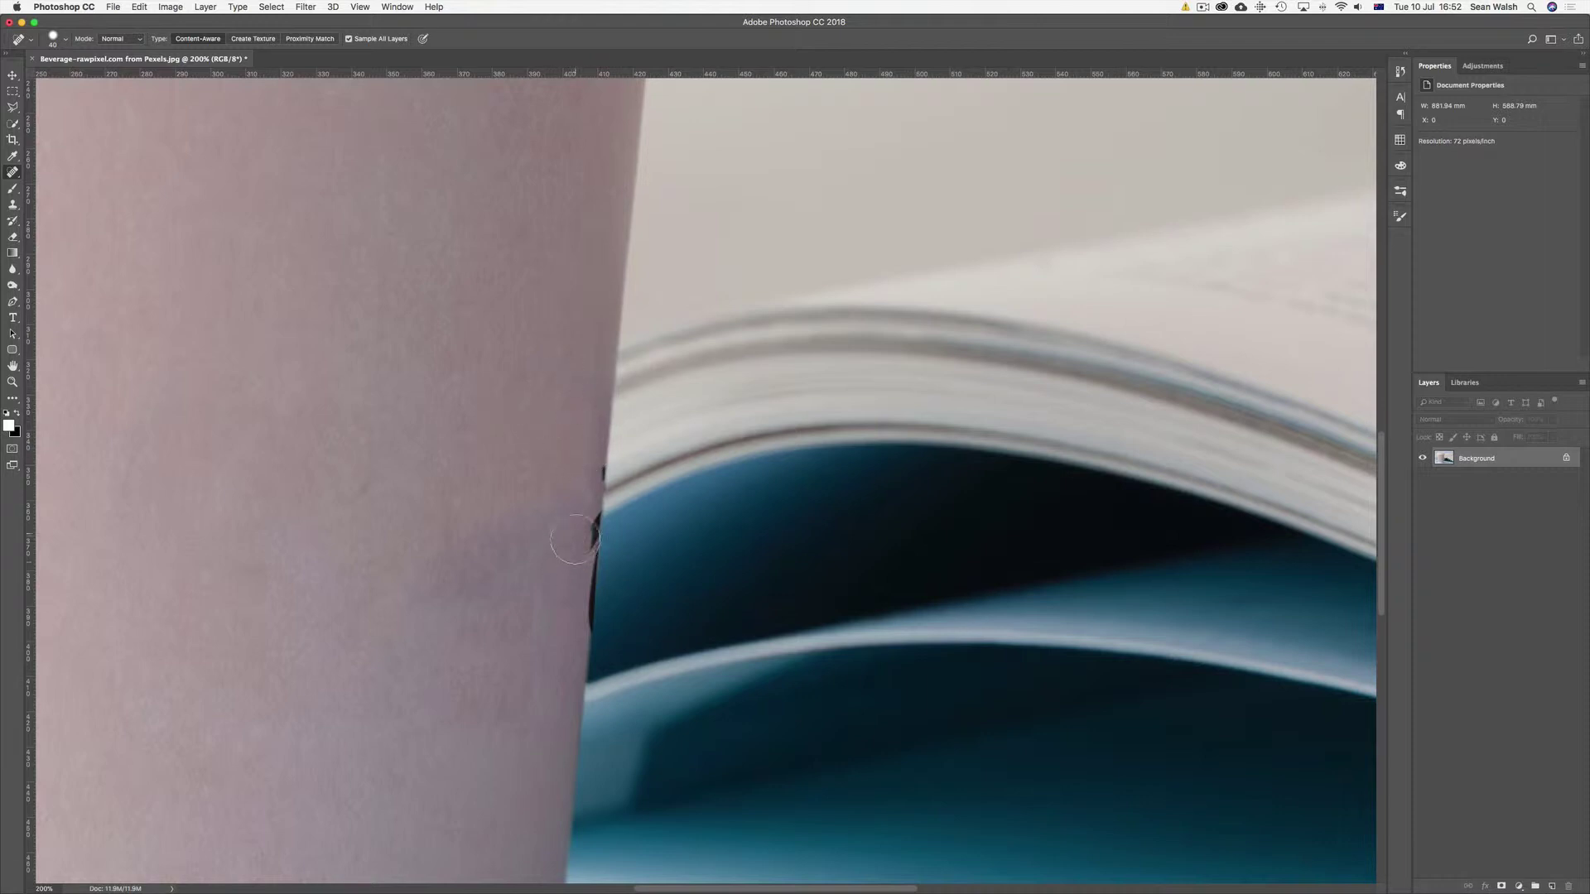
pyautogui.click(582, 474)
pyautogui.click(580, 539)
# Outline a clean strip of the cup's right edge above the ink marks with the Polygonal Lasso and copy it to a new layer
pyautogui.click(18, 112)
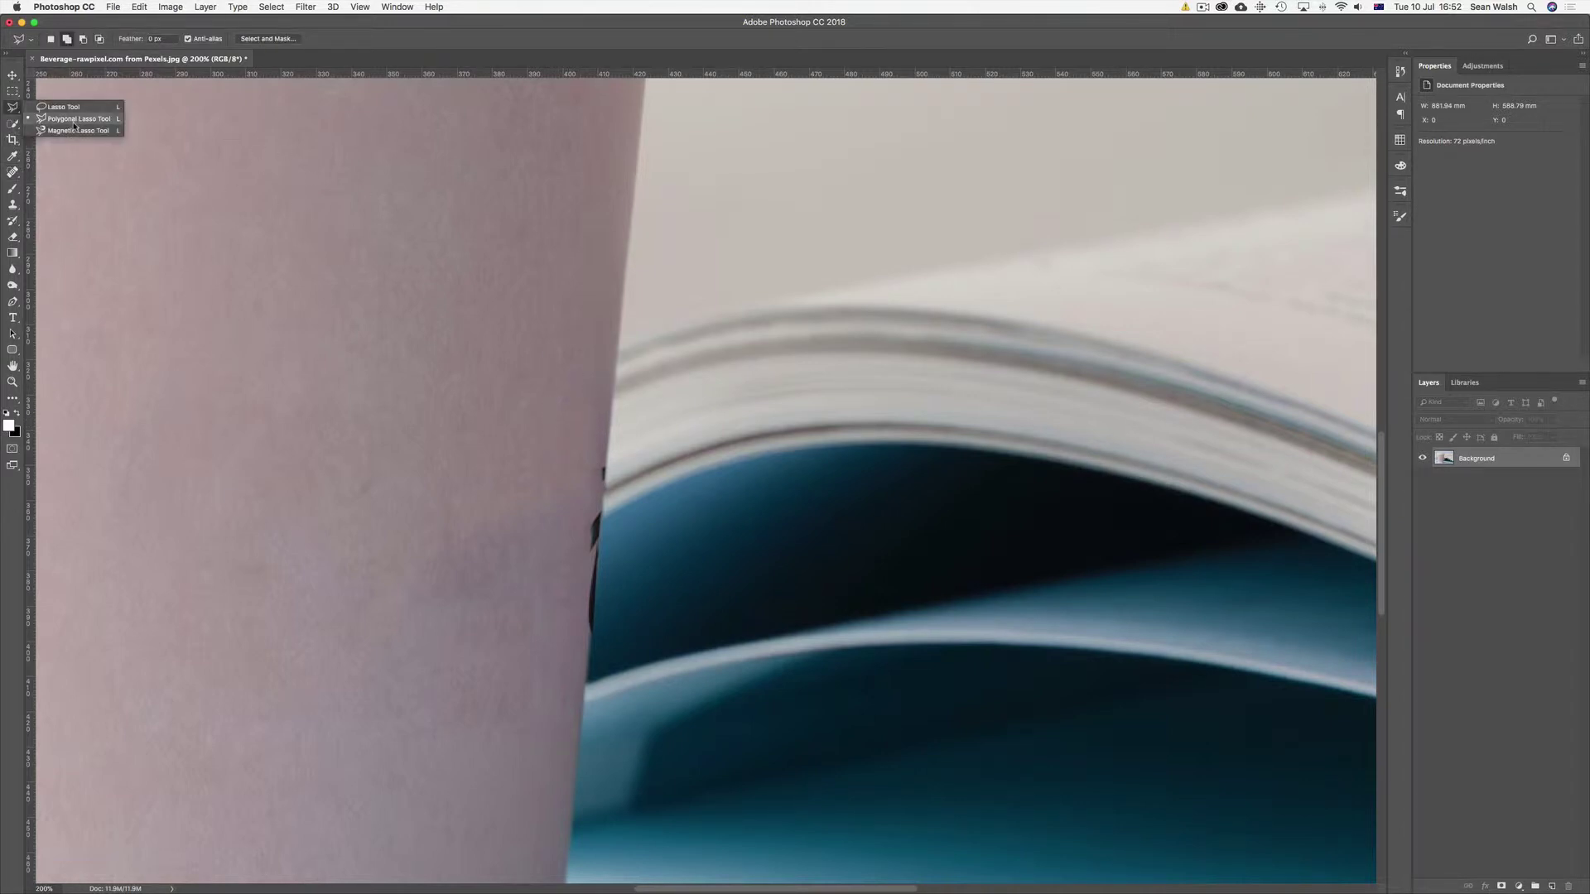
pyautogui.click(75, 121)
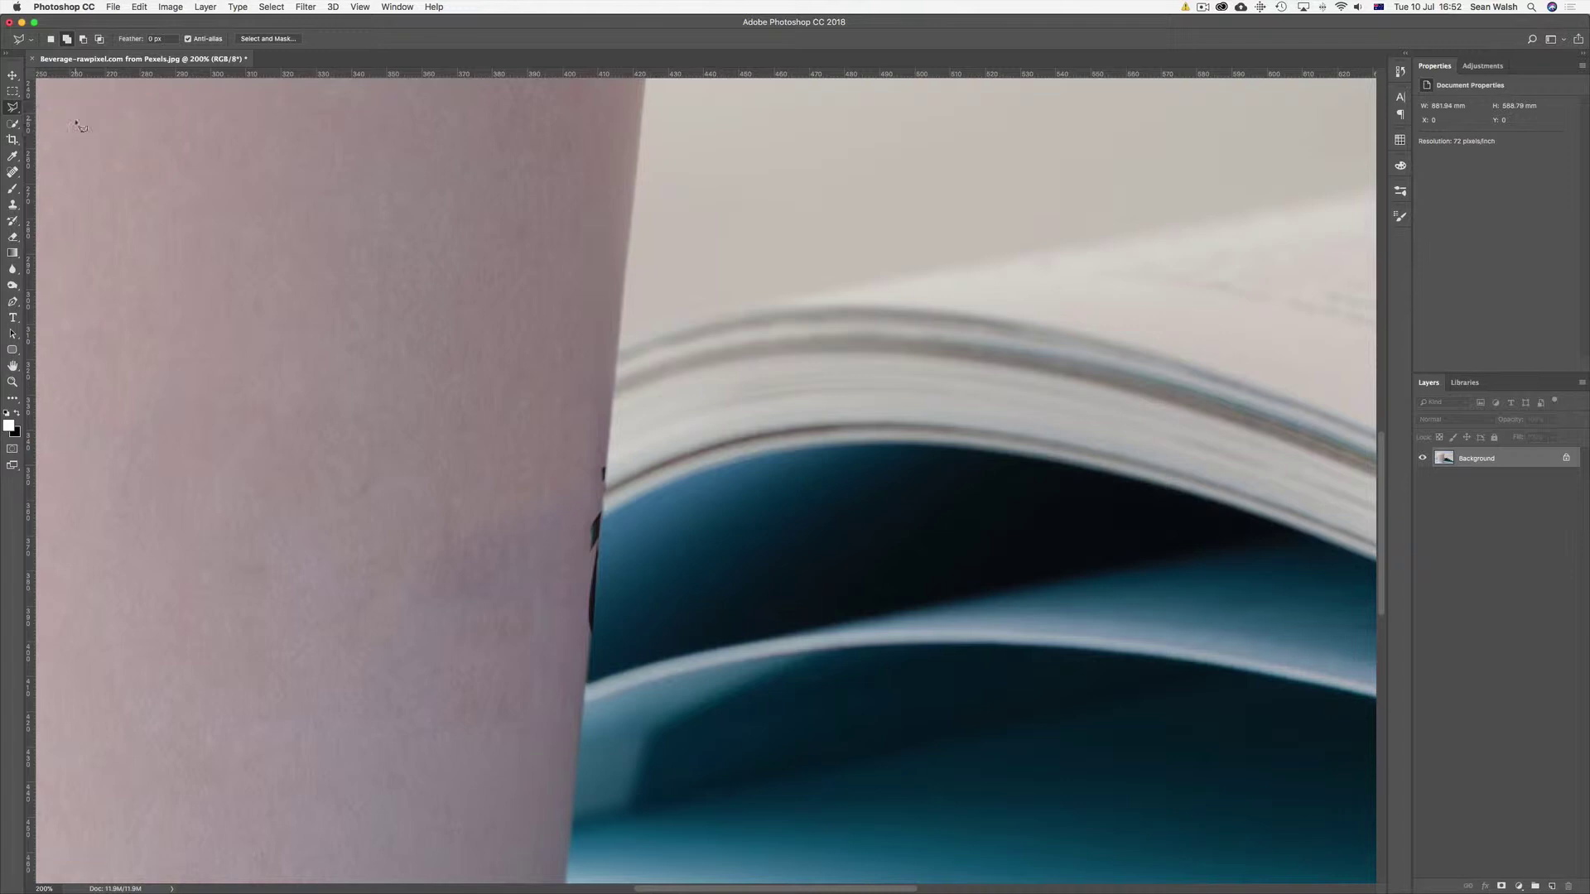
pyautogui.click(627, 251)
pyautogui.click(608, 447)
pyautogui.click(575, 468)
pyautogui.click(564, 333)
pyautogui.click(591, 228)
pyautogui.click(630, 256)
pyautogui.press('super+j')
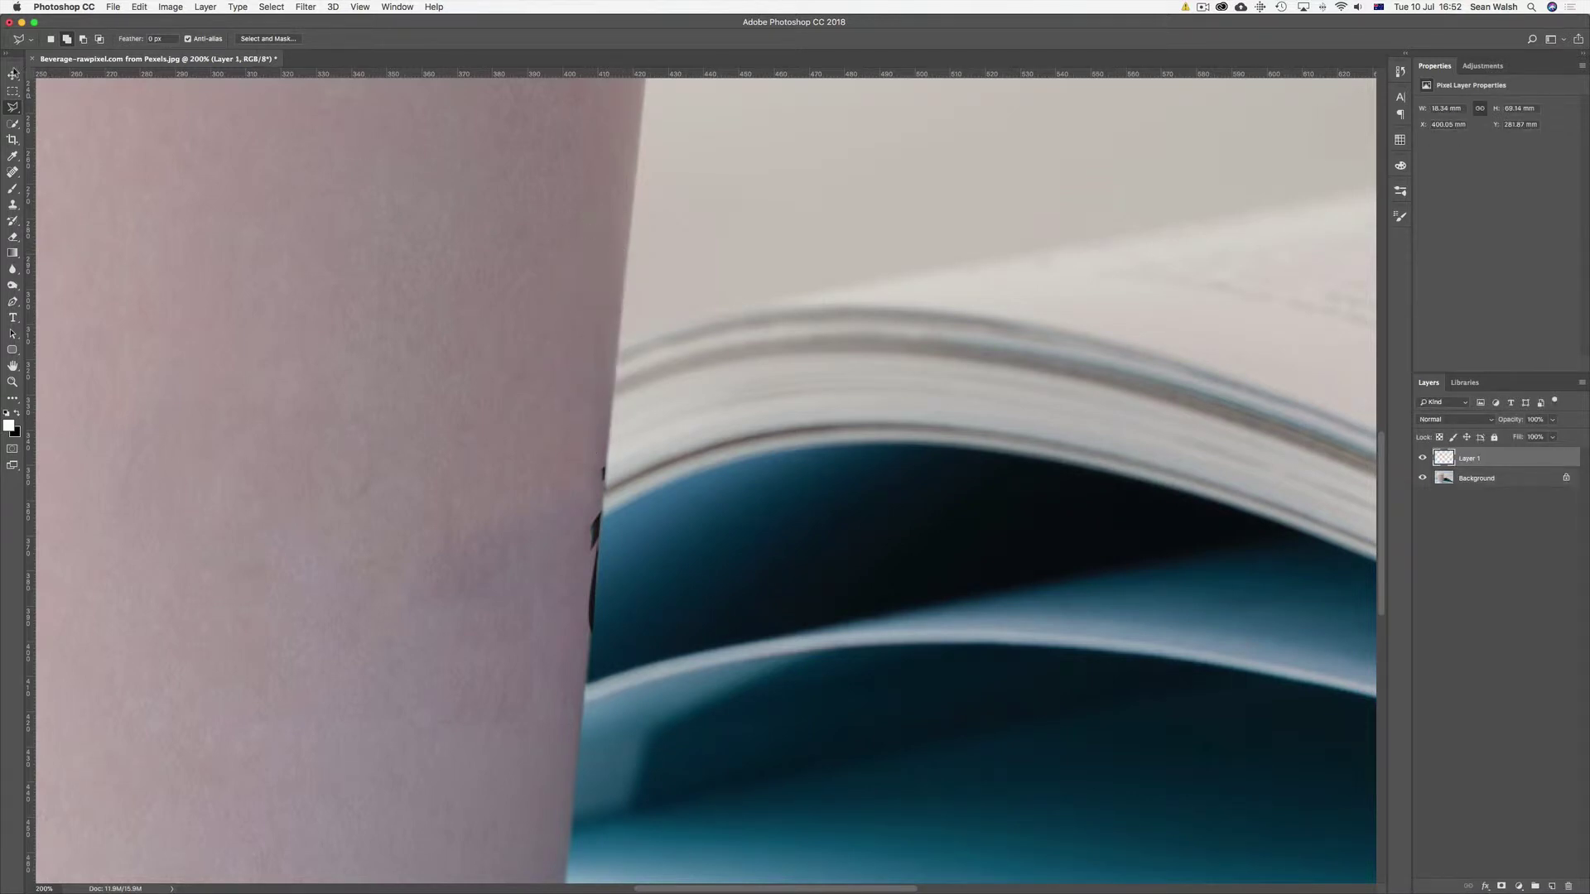
# Move the copied strip down over the ink marks and rotate it slightly to line up with the cup's edge
pyautogui.press('v')
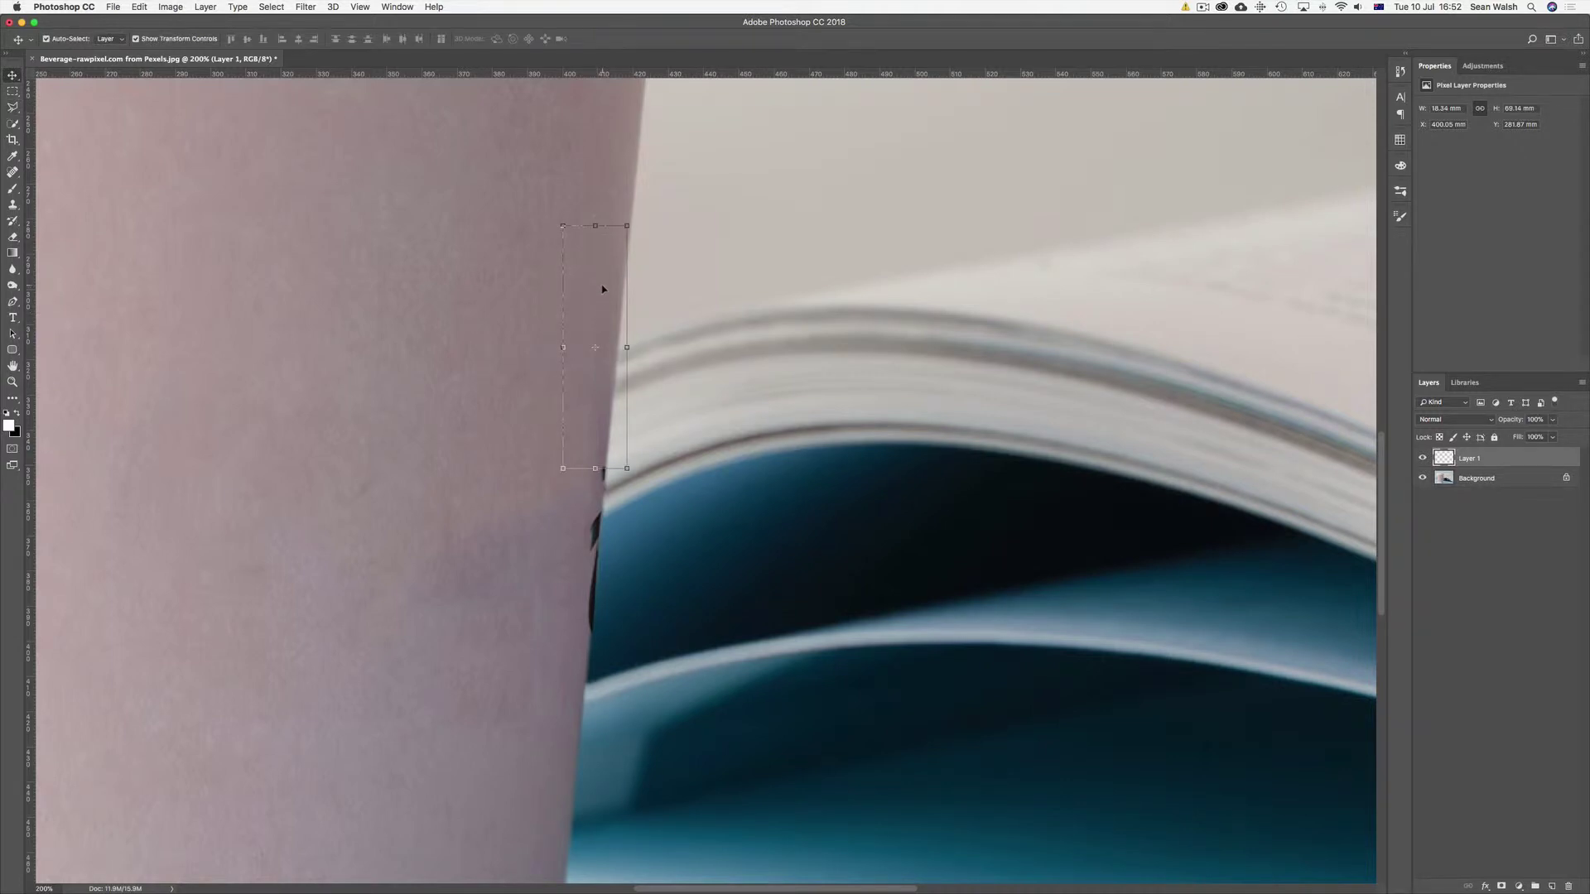
pyautogui.moveTo(603, 289); pyautogui.dragTo(583, 475)
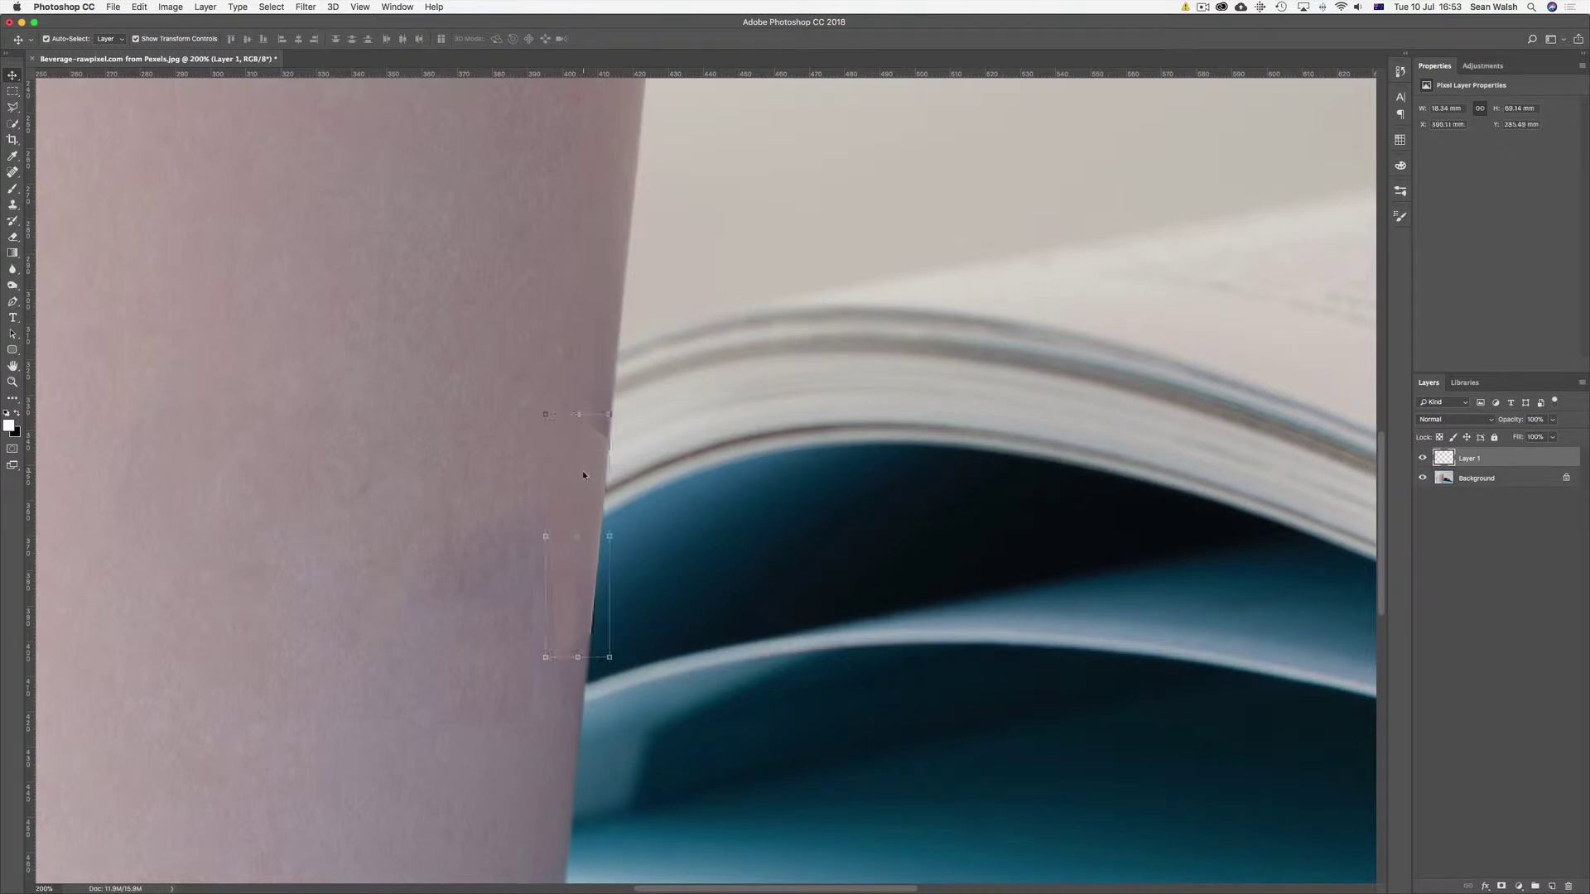
pyautogui.click(611, 408)
pyautogui.moveTo(608, 406); pyautogui.dragTo(610, 408)
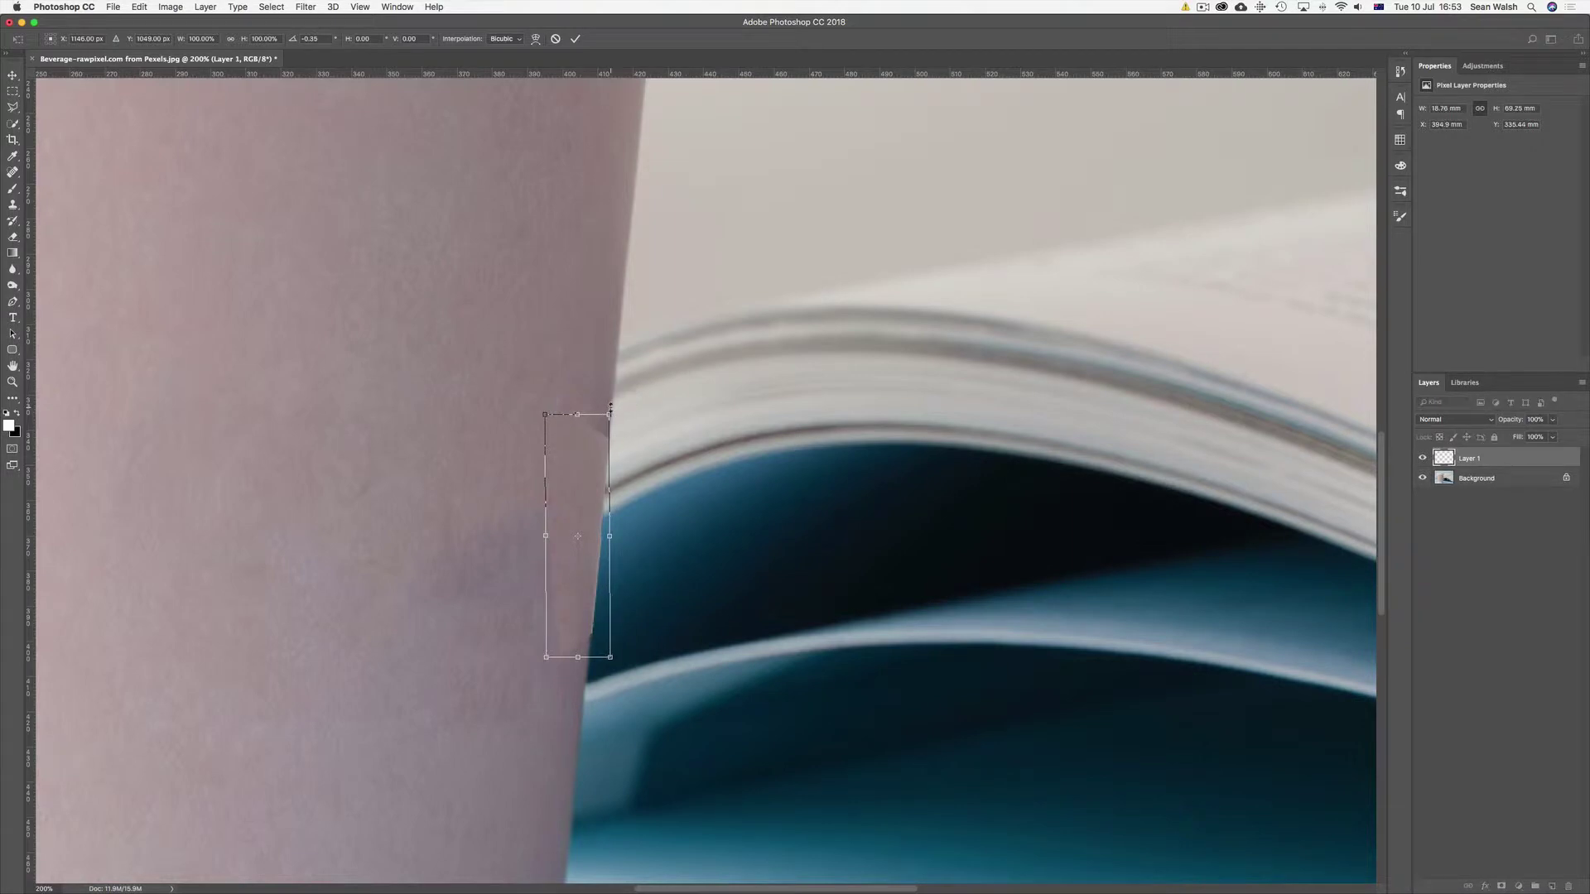
pyautogui.press('Return')
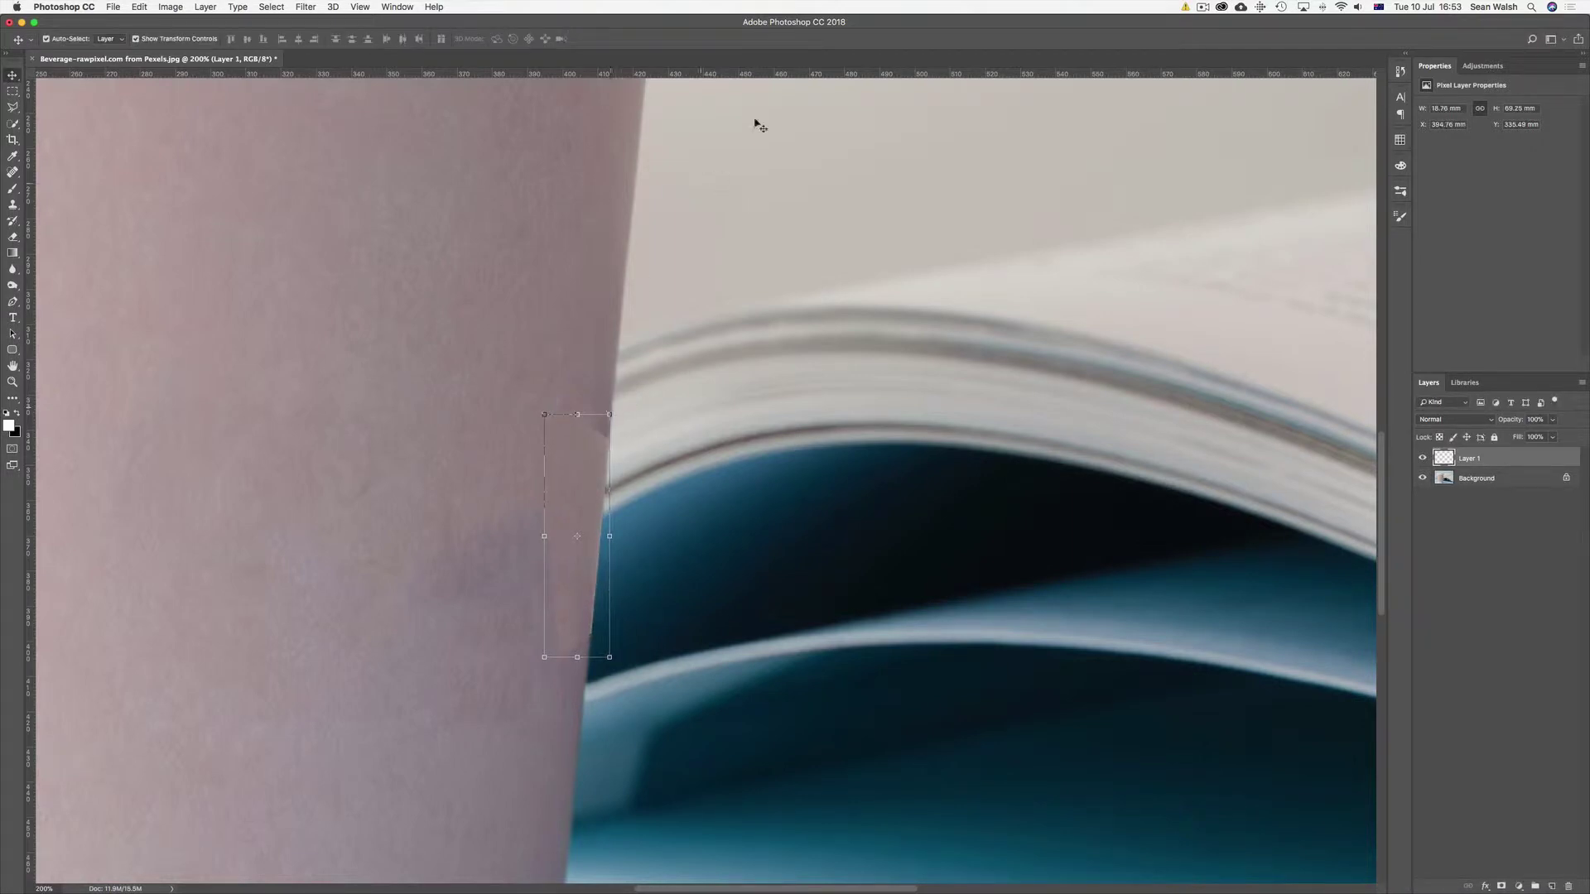
pyautogui.click(502, 286)
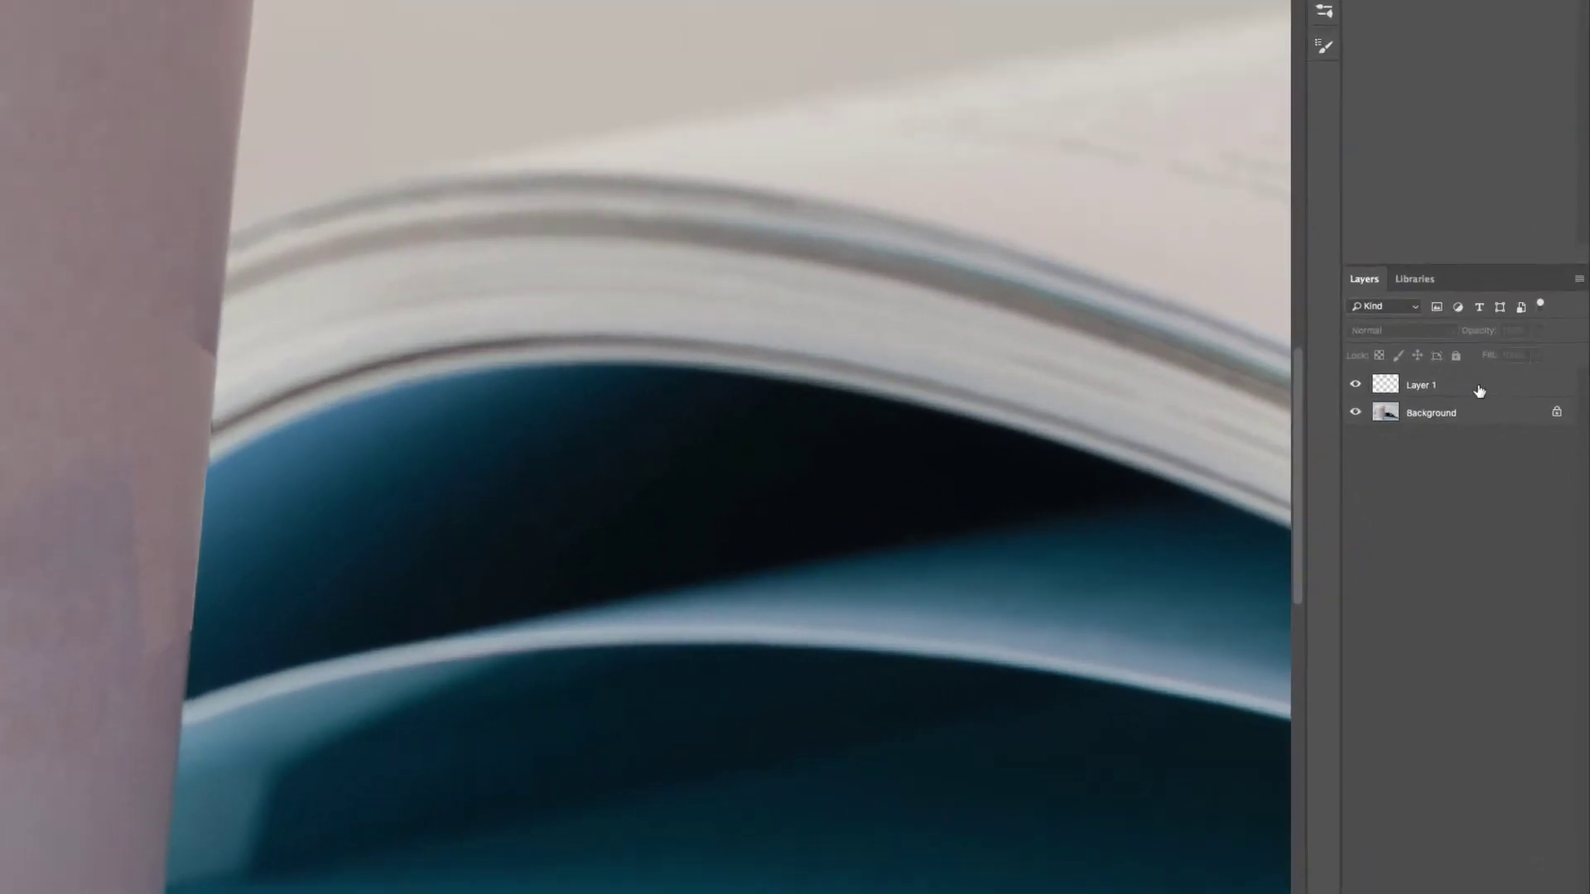
# Merge Layer 1 down into the Background layer
pyautogui.click(1512, 460)
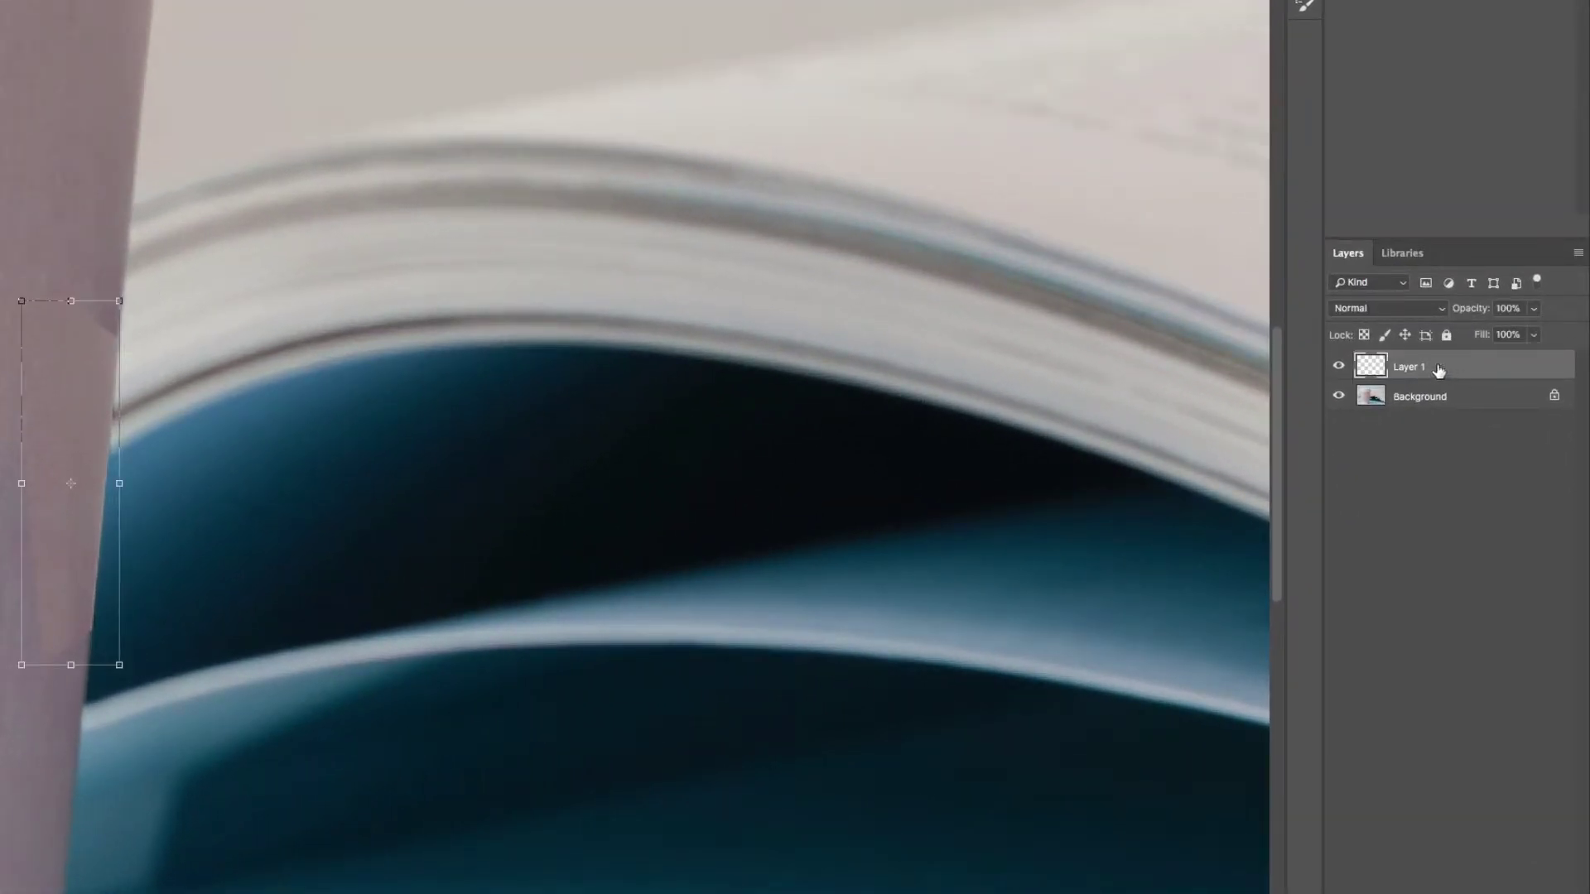
pyautogui.click(1578, 259)
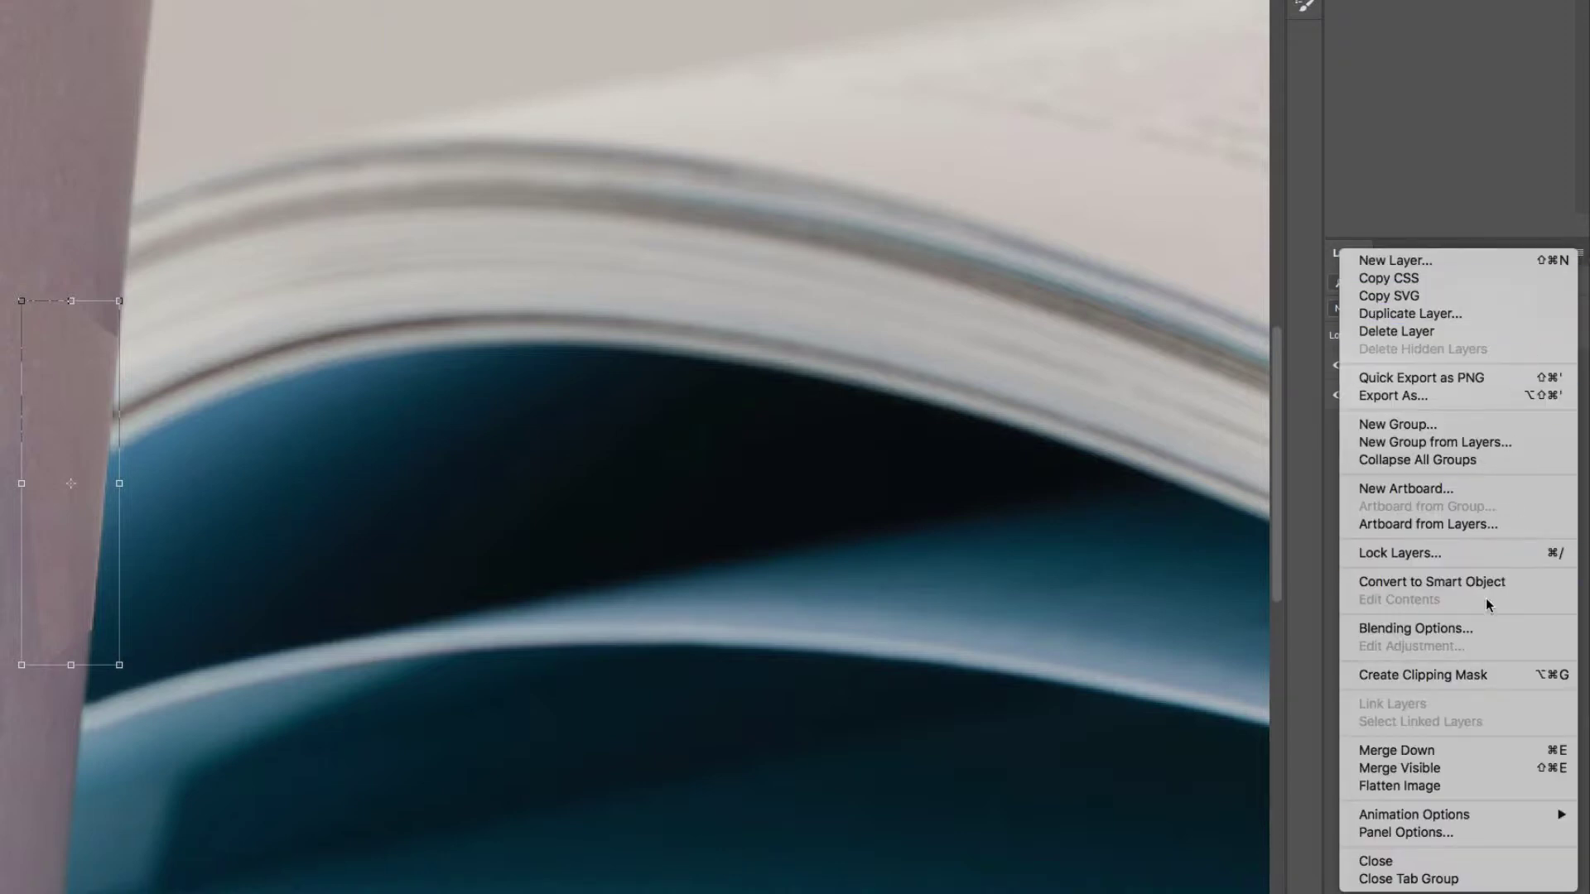
pyautogui.click(1458, 751)
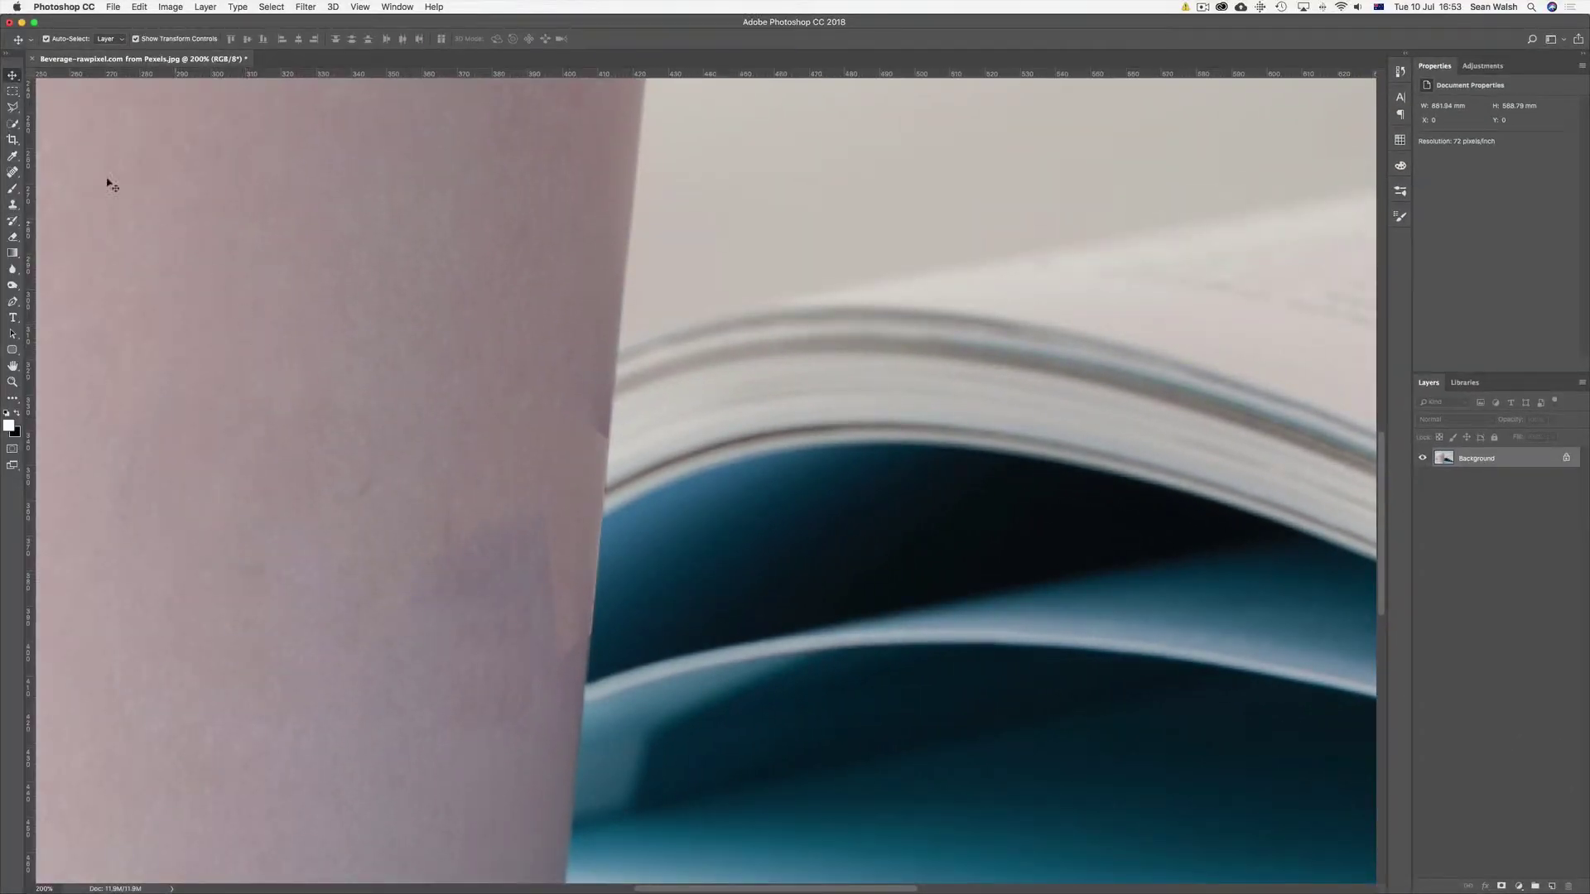
# Heal the visible seams around the merged strip and the discoloured area beside it with a smaller Spot Healing Brush
pyautogui.click(15, 172)
pyautogui.click(63, 173)
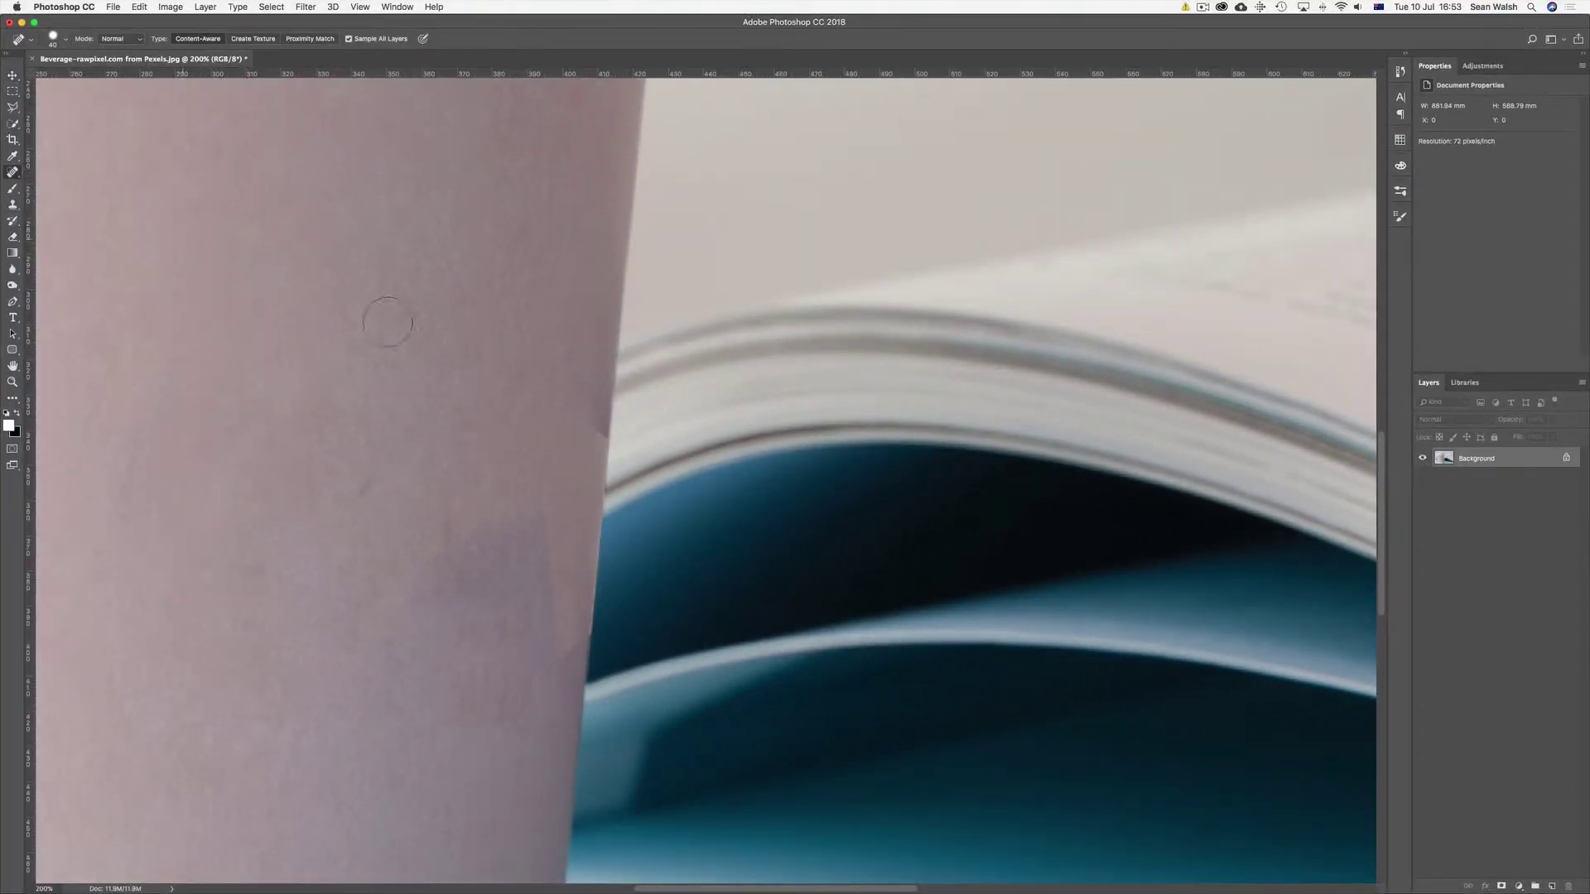
pyautogui.press('[')
pyautogui.press('[')
pyautogui.press('[')
pyautogui.press('[')
pyautogui.press('[')
pyautogui.moveTo(587, 418)
pyautogui.mouseDown()
pyautogui.moveTo(599, 439)
pyautogui.moveTo(596, 421)
pyautogui.mouseUp()
pyautogui.moveTo(549, 568); pyautogui.dragTo(556, 662)
pyautogui.moveTo(542, 507); pyautogui.dragTo(552, 589)
pyautogui.click(544, 502)
pyautogui.moveTo(581, 640)
pyautogui.mouseDown()
pyautogui.moveTo(554, 654)
pyautogui.moveTo(554, 616)
pyautogui.mouseUp()
pyautogui.press('super+0')
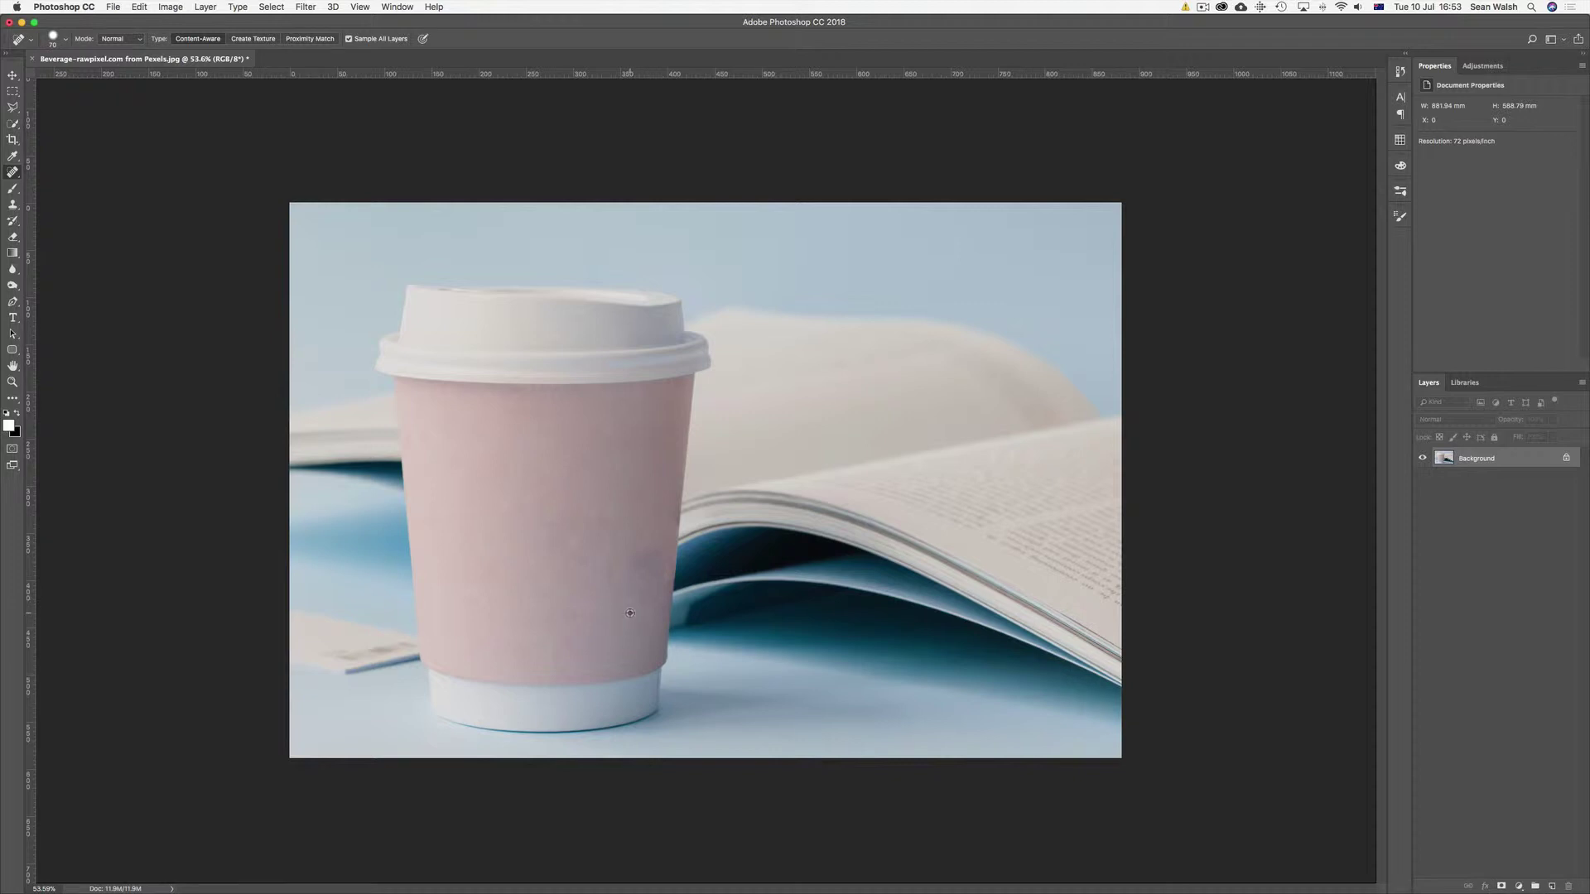
pyautogui.click(644, 563)
# Open the image "Black-coffee-bluerawpixel.com from Pexels.jpg" and choose the Content-Aware Move tool in Move mode
pyautogui.press('super+o')
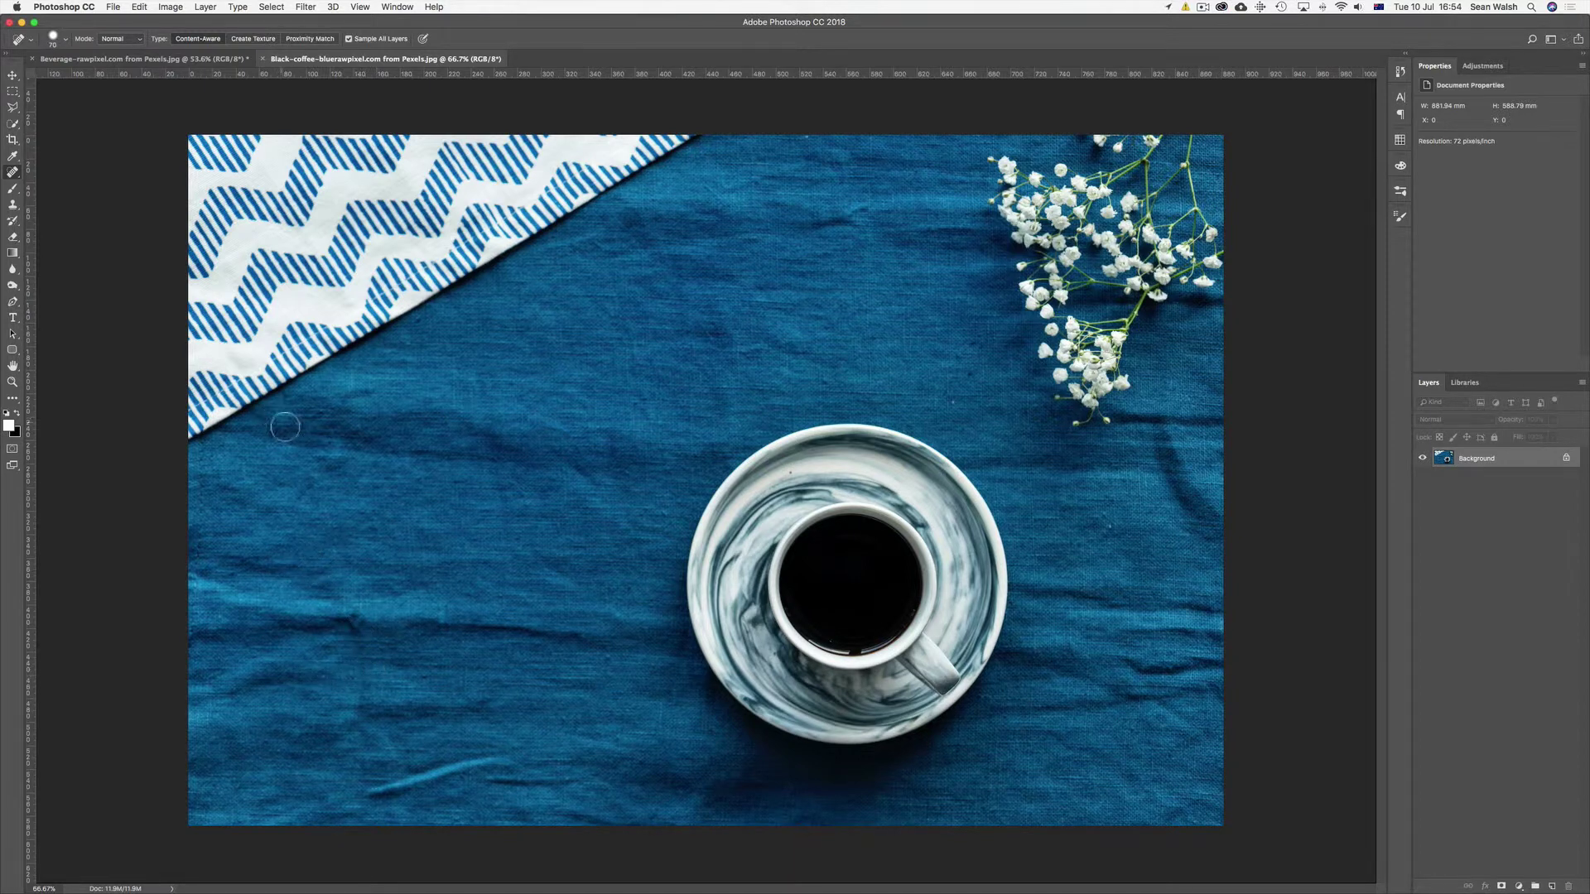
pyautogui.rightClick(16, 173)
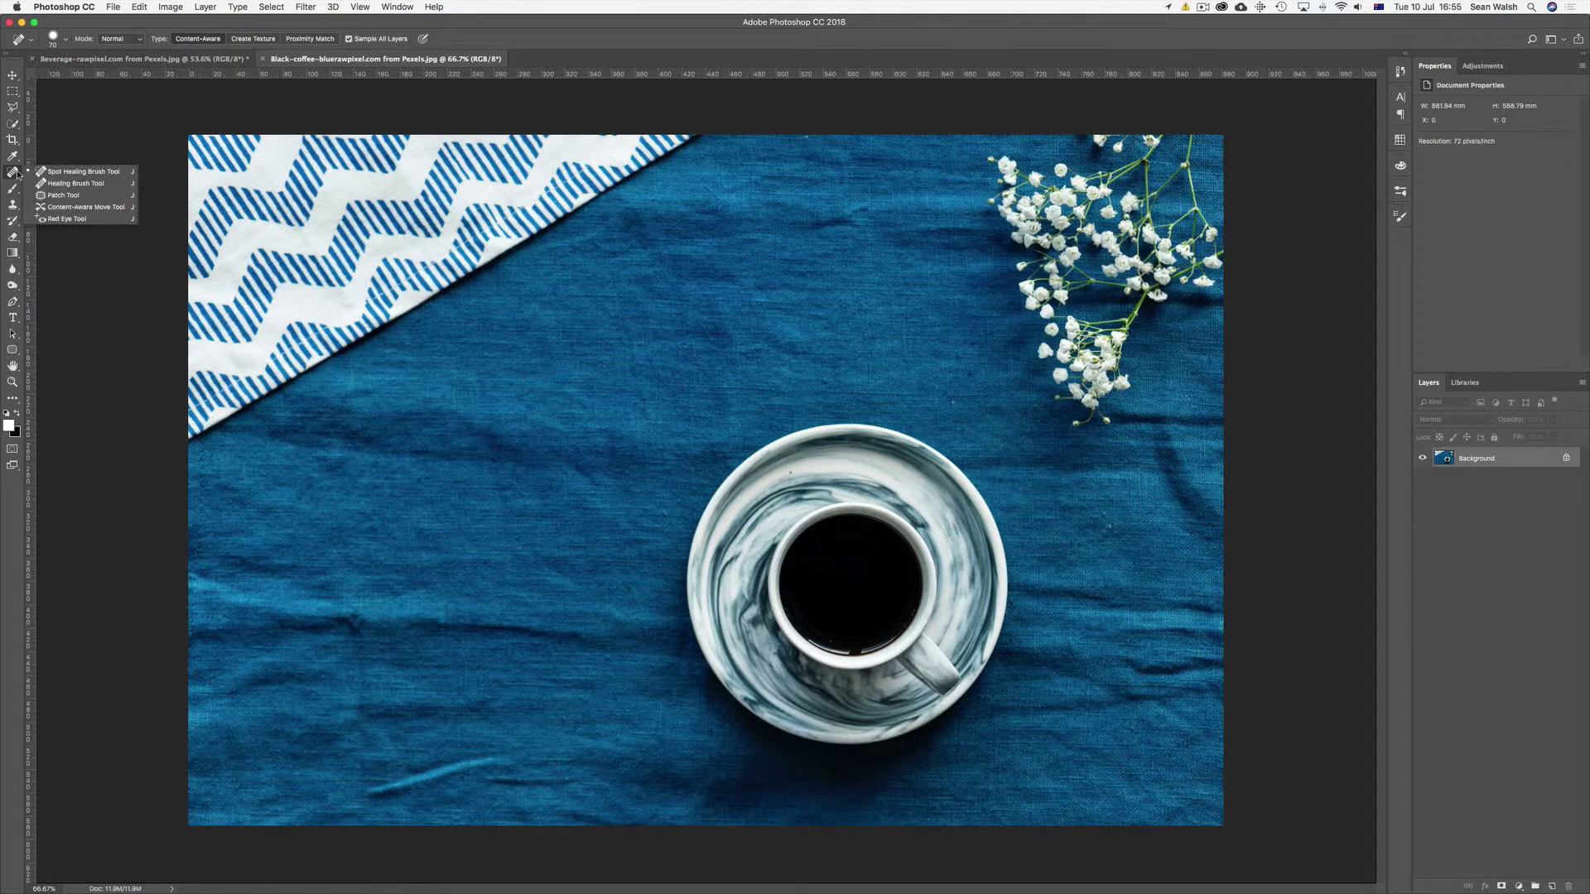
pyautogui.click(79, 208)
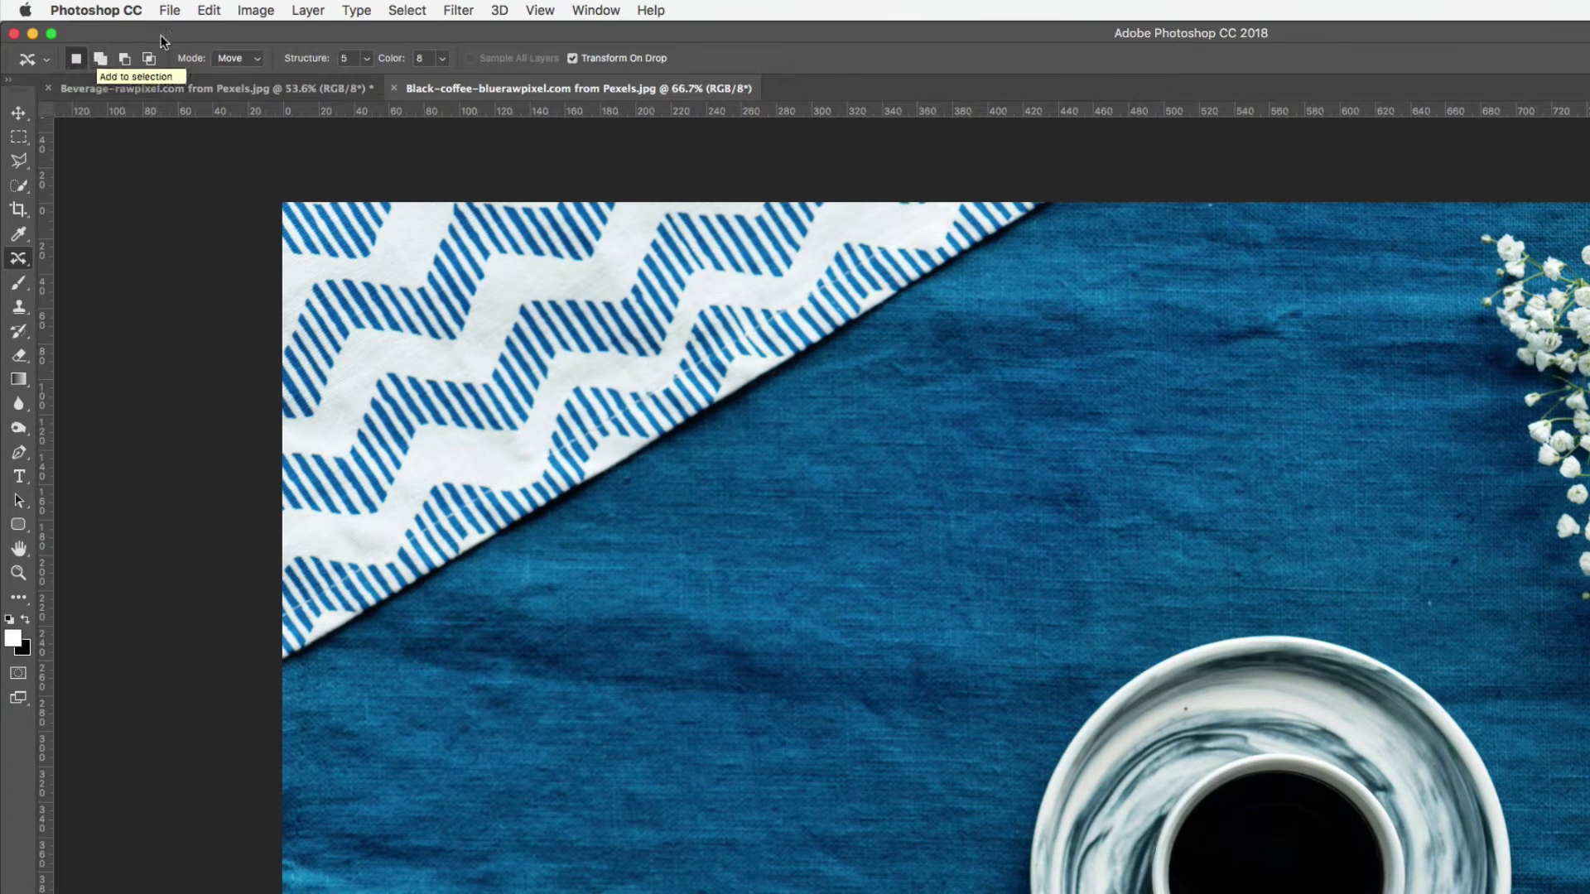
pyautogui.click(241, 58)
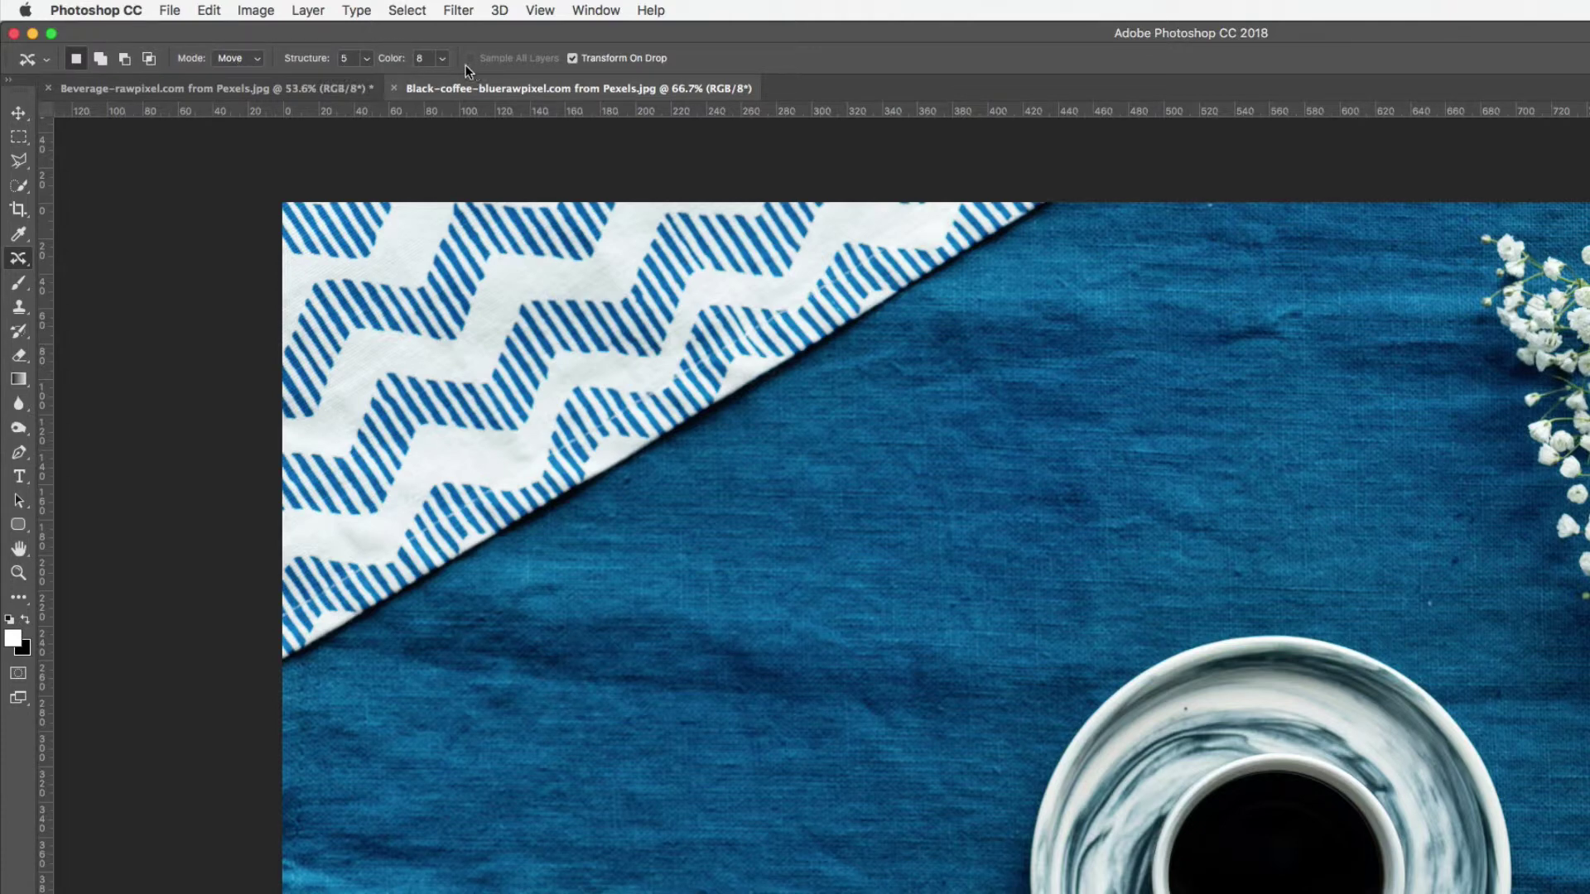
pyautogui.click(443, 58)
pyautogui.click(443, 41)
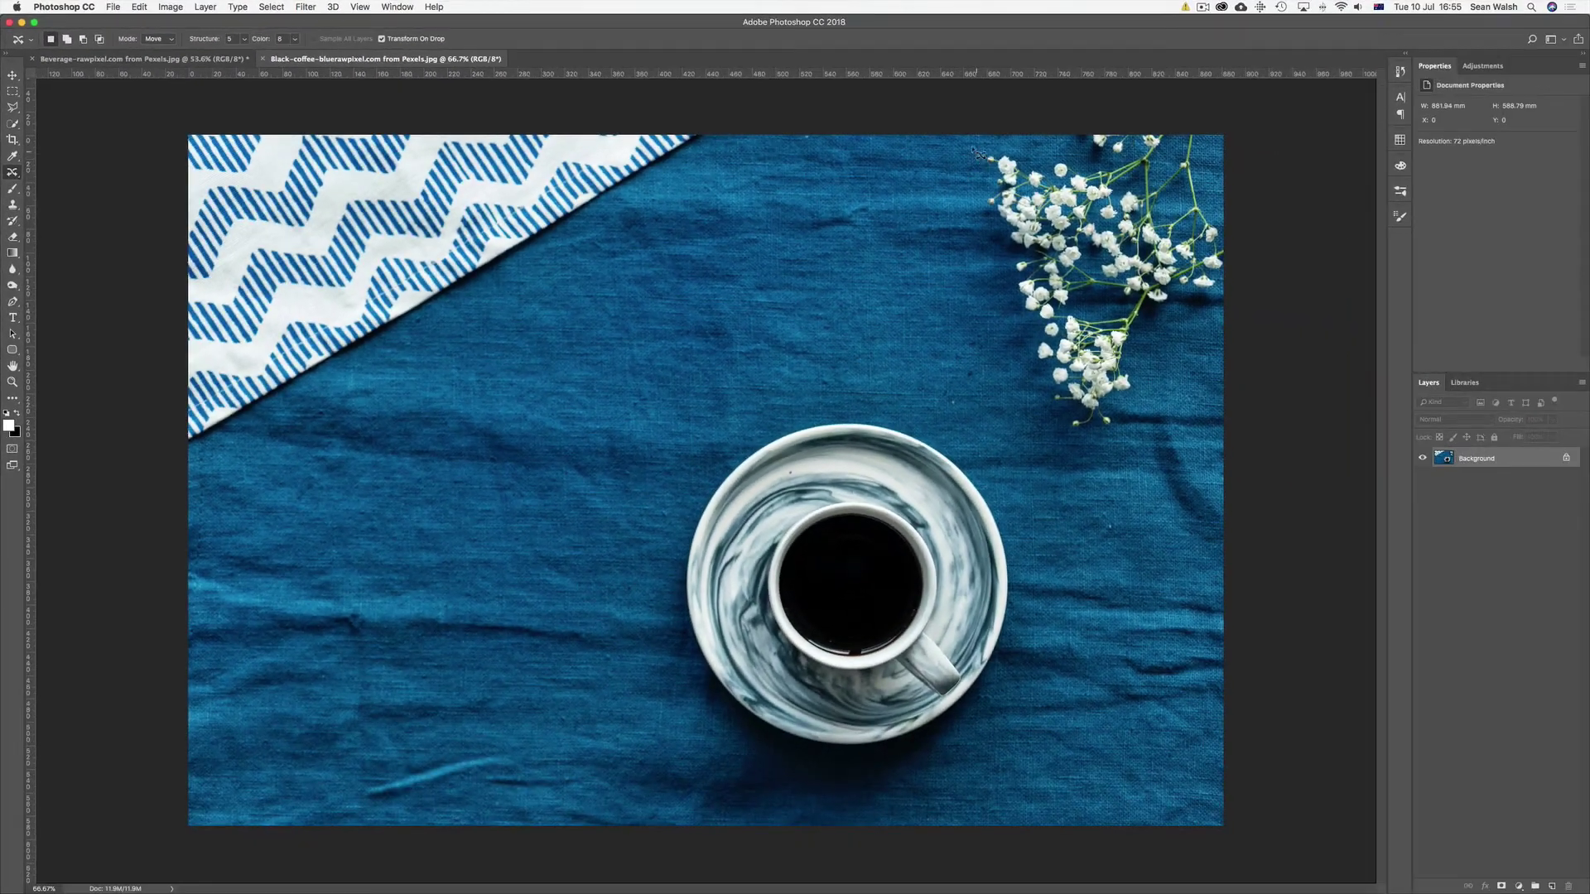
# Outline the white flowers in the image's upper-right corner and move them to the lower-left area of the blue cloth
pyautogui.moveTo(959, 137)
pyautogui.mouseDown()
pyautogui.moveTo(969, 265)
pyautogui.moveTo(1017, 404)
pyautogui.moveTo(1051, 442)
pyautogui.moveTo(1116, 463)
pyautogui.moveTo(1211, 433)
pyautogui.moveTo(1234, 390)
pyautogui.moveTo(1234, 137)
pyautogui.moveTo(961, 124)
pyautogui.mouseUp()
pyautogui.moveTo(1108, 249); pyautogui.dragTo(394, 610)
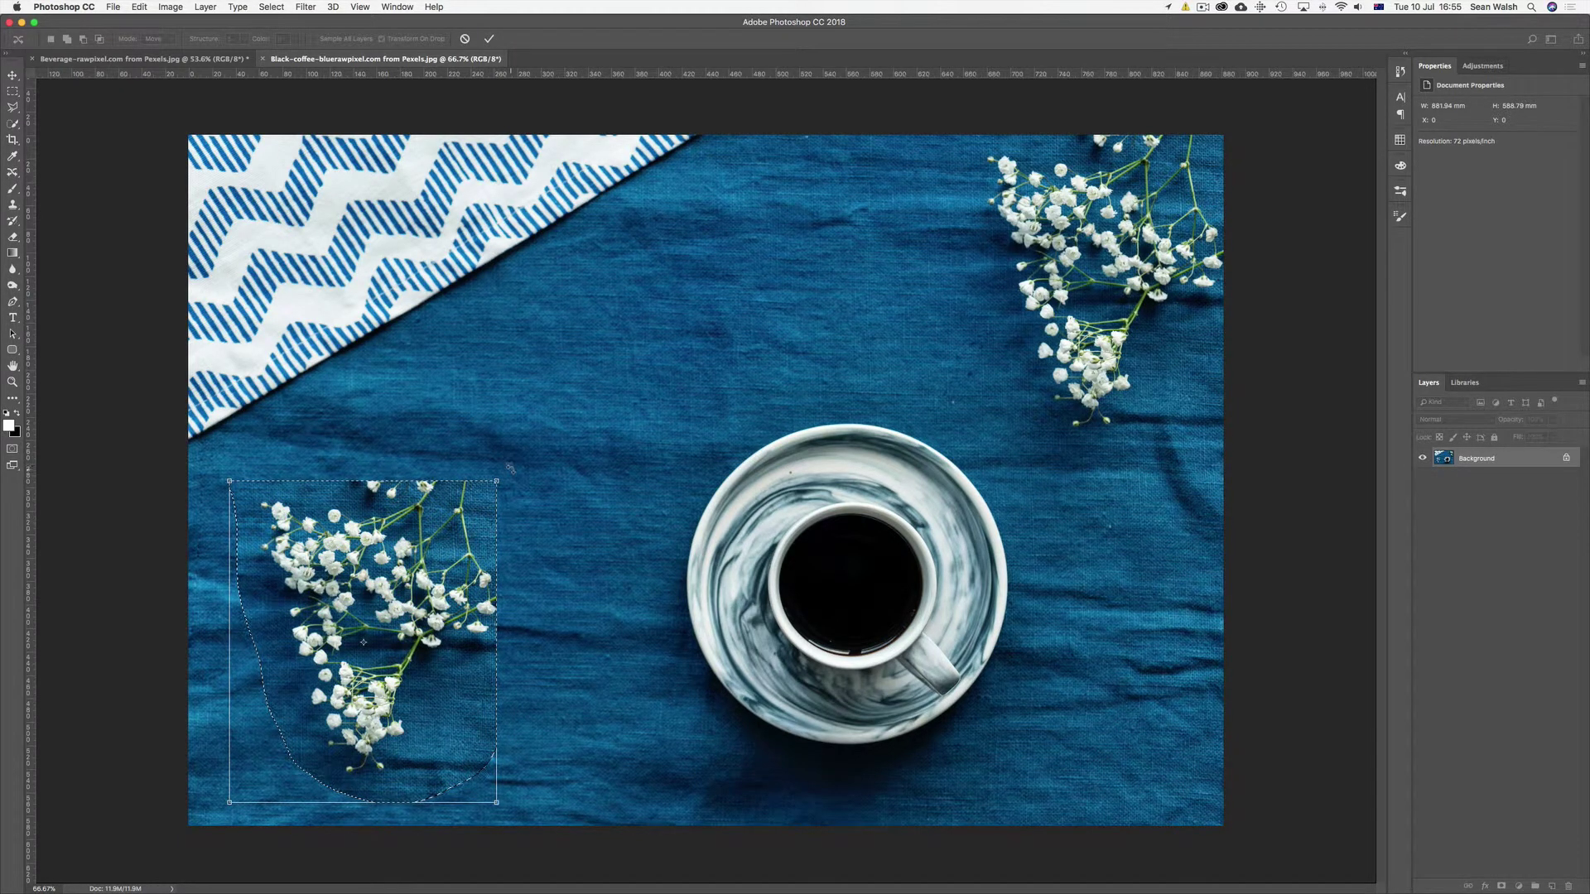
# Rotate the moved flowers 180 degrees, fit them slightly enlarged into the image's lower-left corner, apply the move and deselect
pyautogui.moveTo(504, 472); pyautogui.dragTo(285, 719)
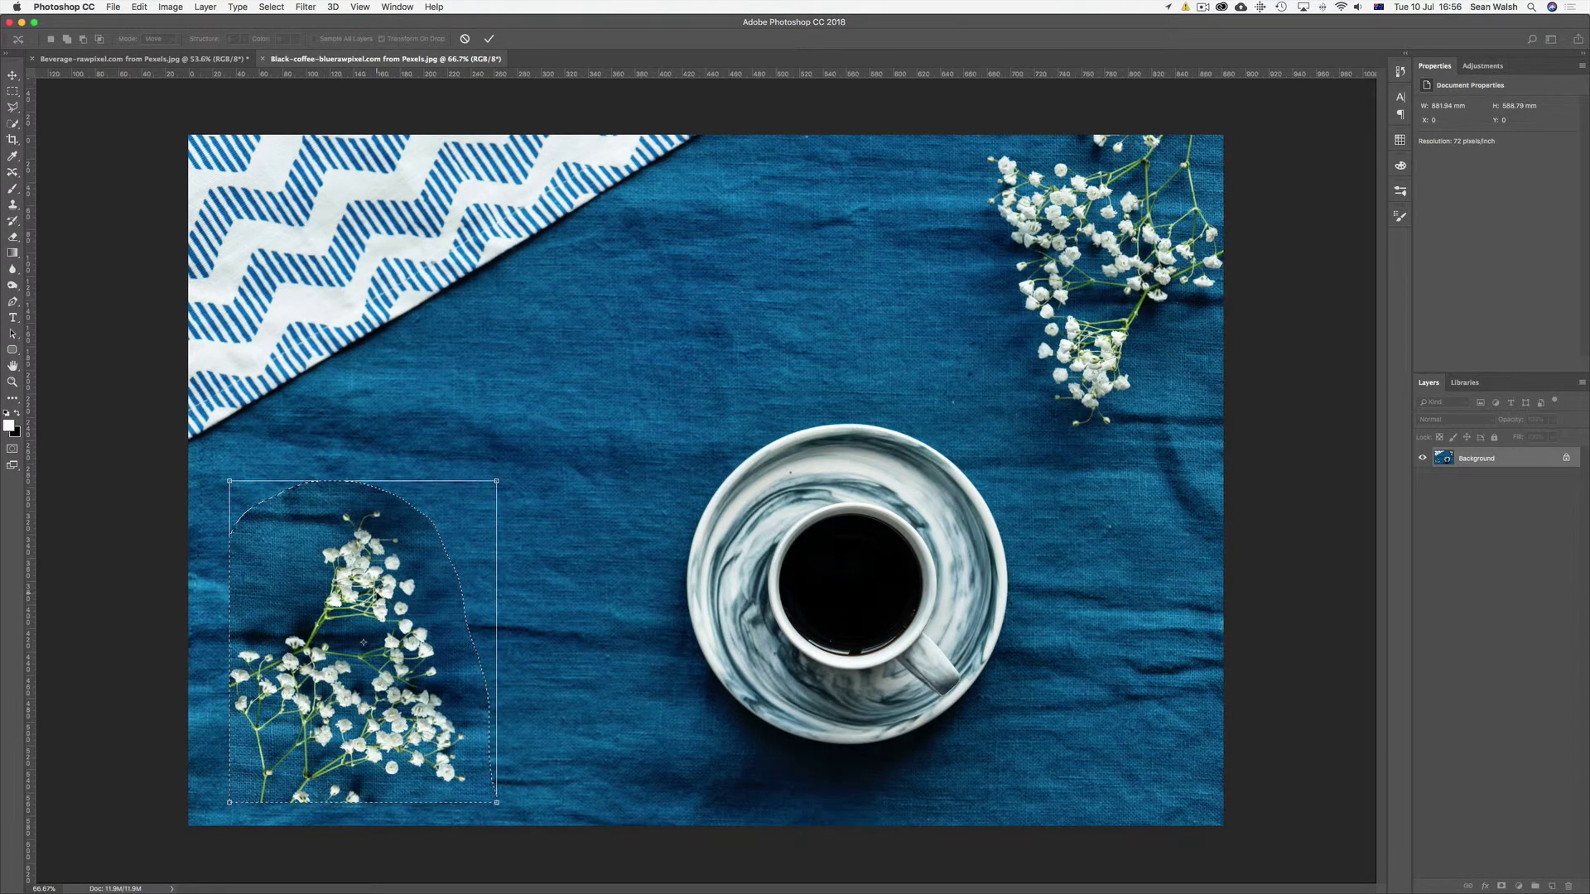
pyautogui.moveTo(373, 598); pyautogui.dragTo(333, 617)
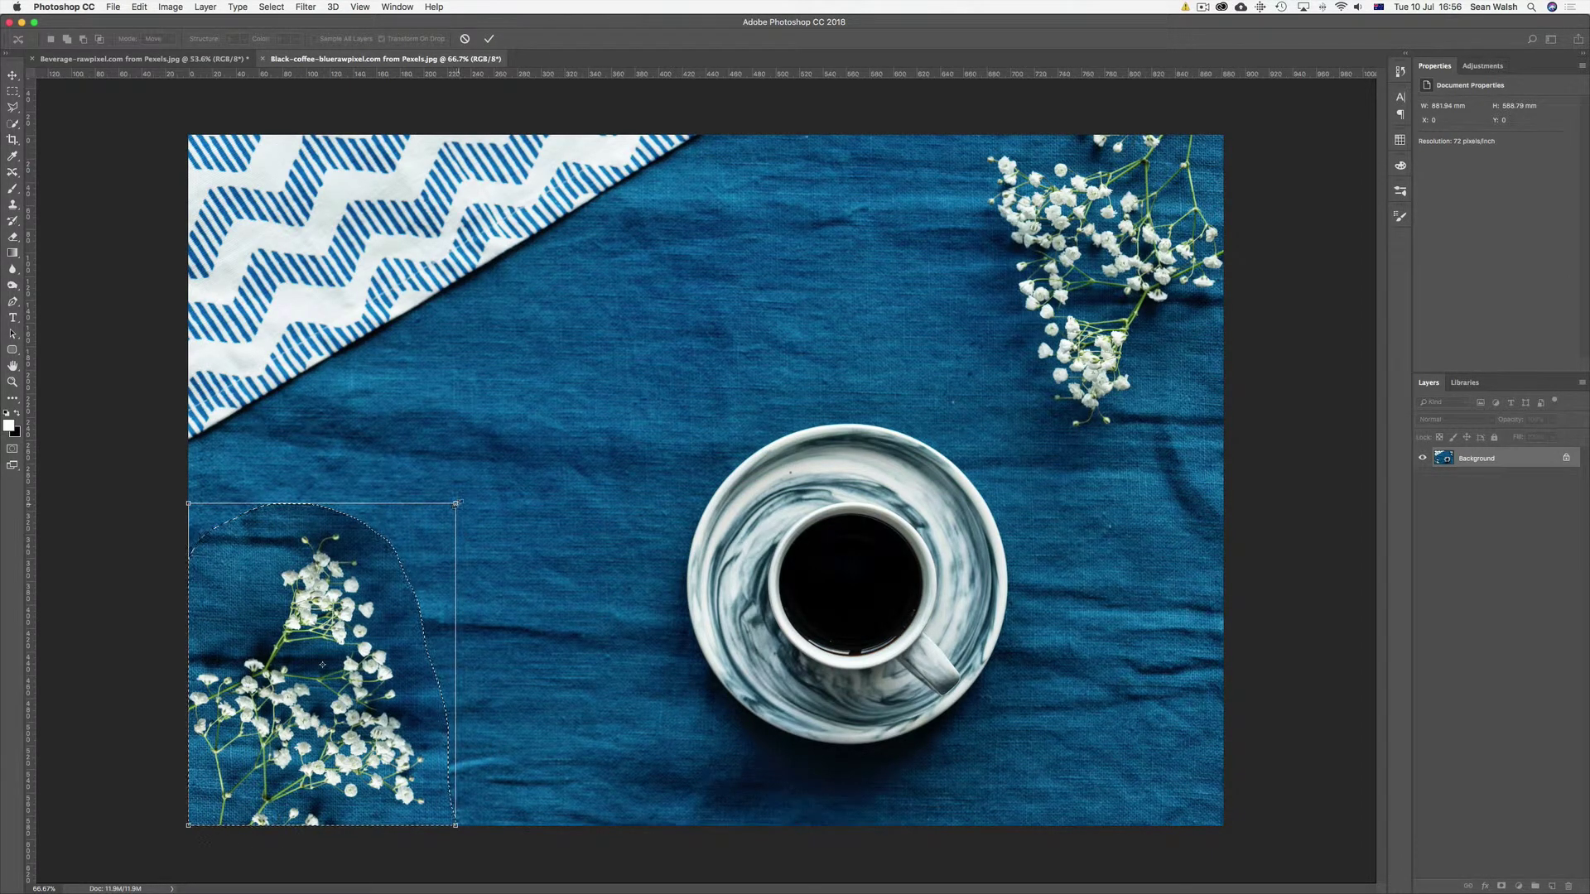
pyautogui.moveTo(463, 502); pyautogui.dragTo(507, 475)
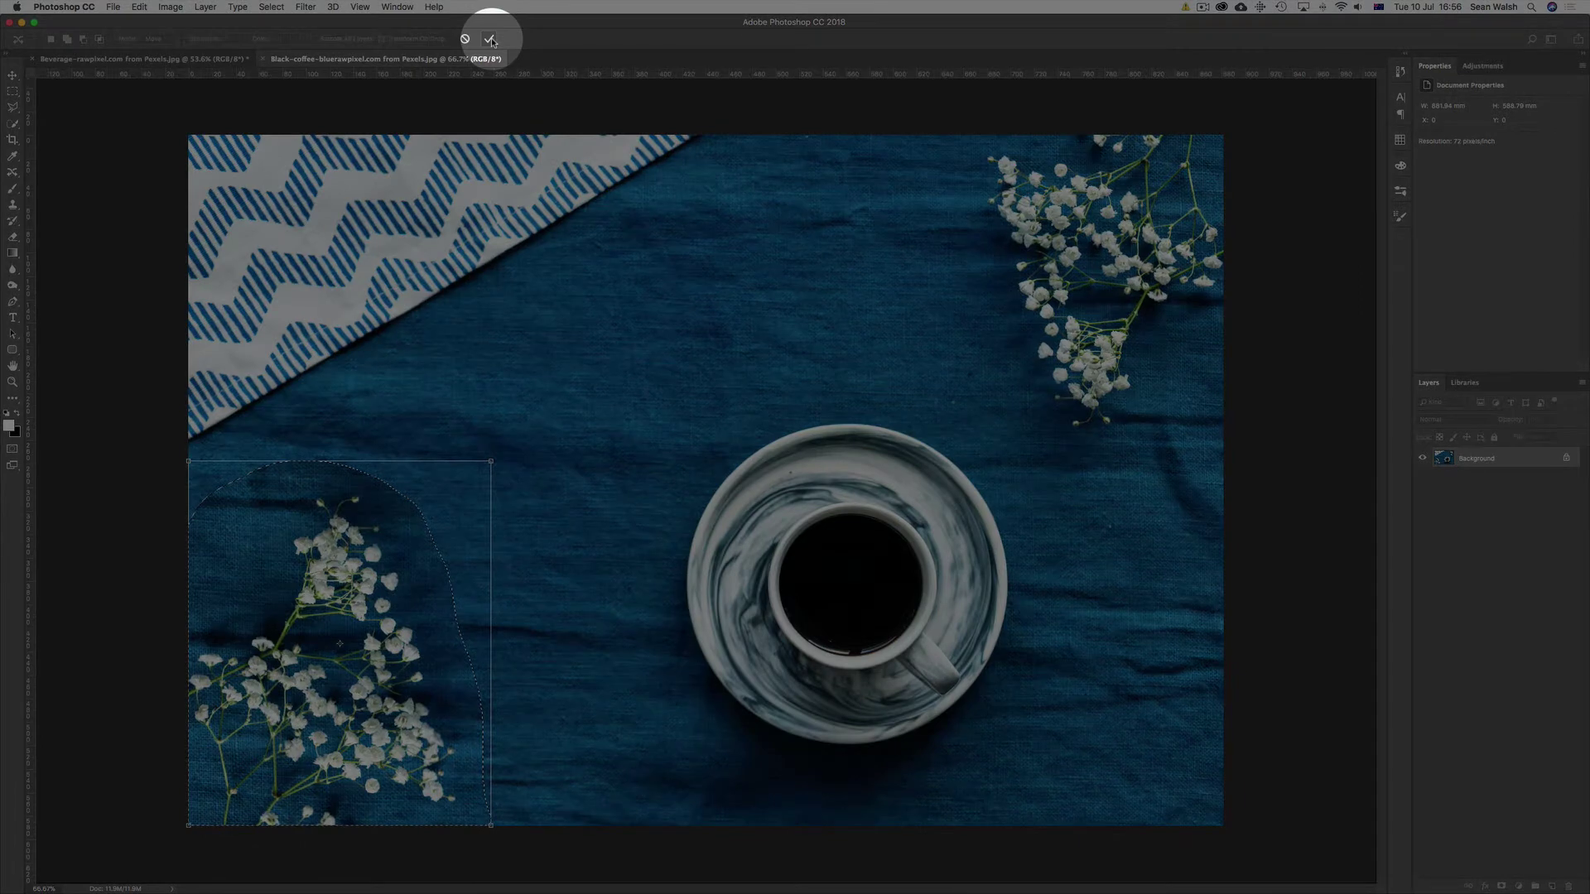
pyautogui.click(490, 40)
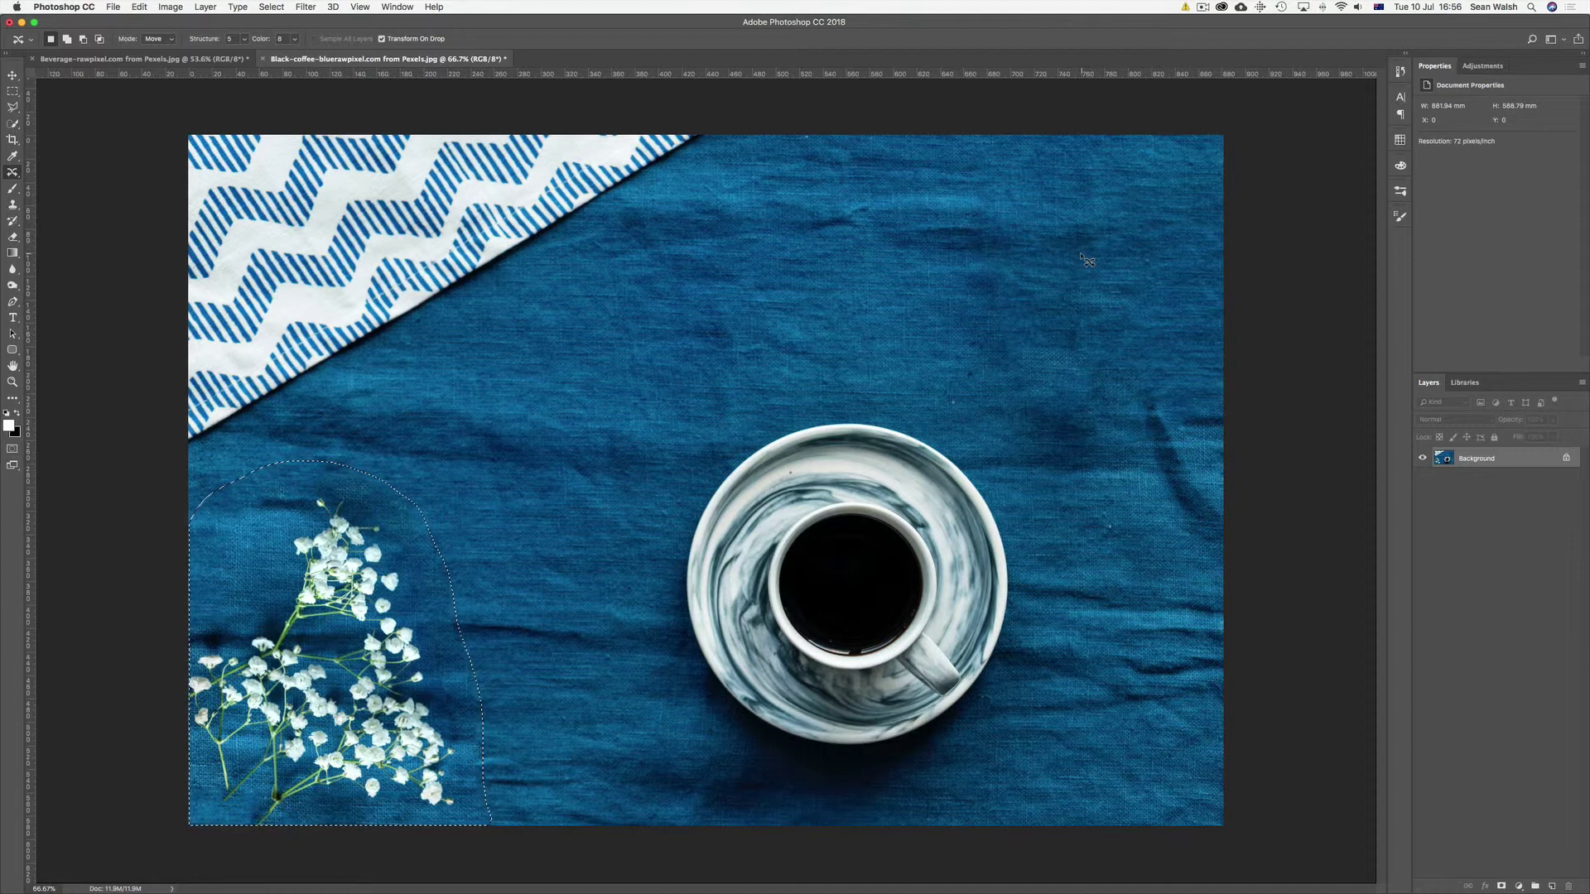
pyautogui.press('super+d')
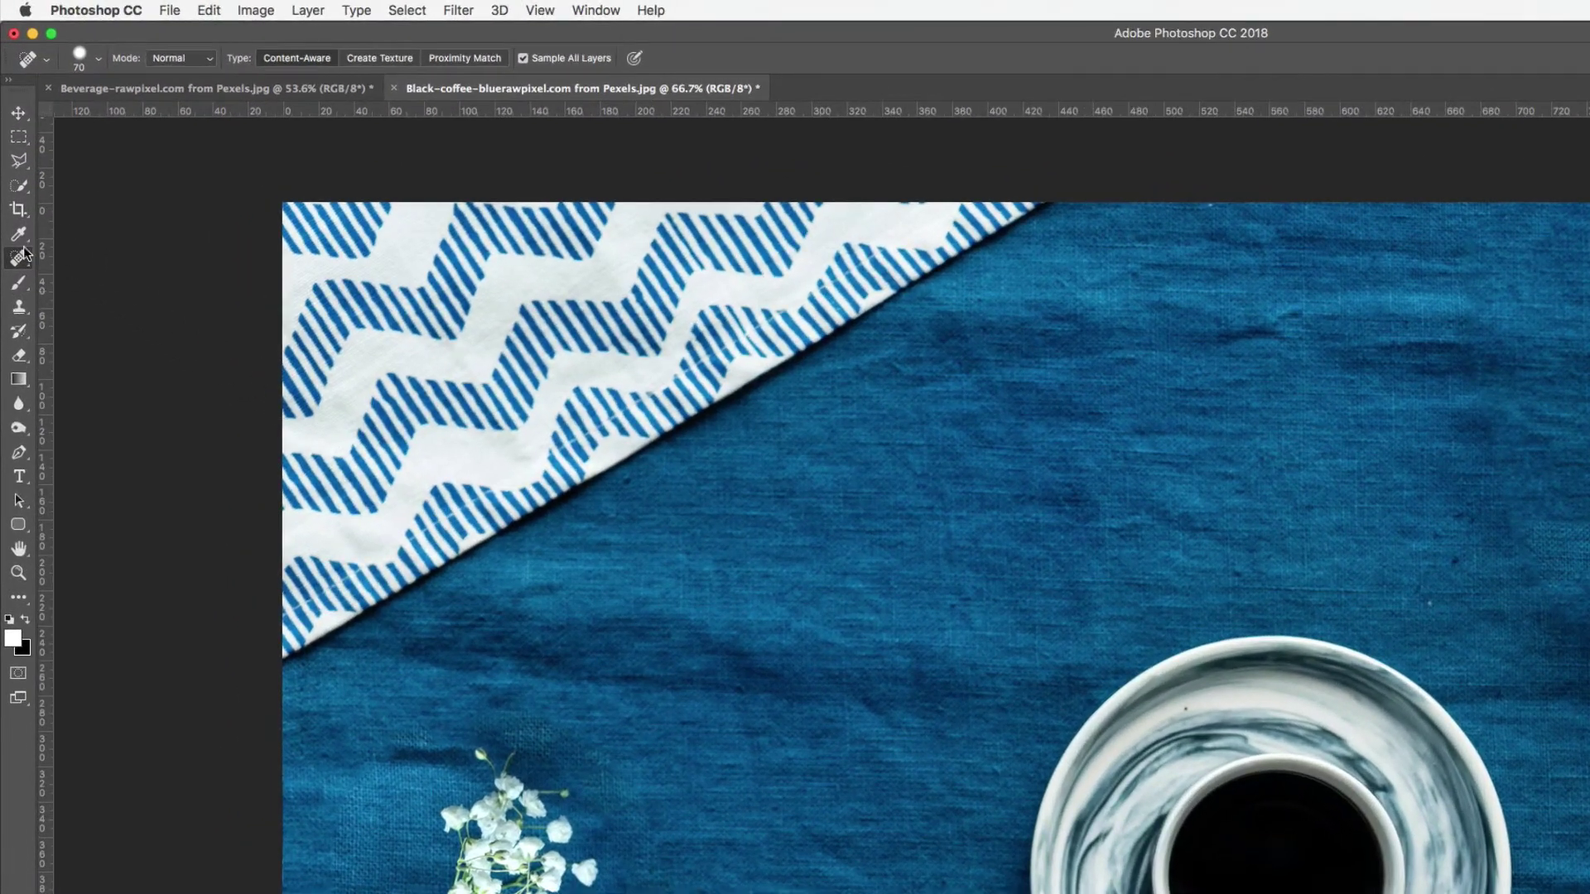
# Use the Patch tool to replace the flowers in the image's lower-left corner with plain blue cloth sampled from its upper-right area, and deselect
pyautogui.click(25, 260)
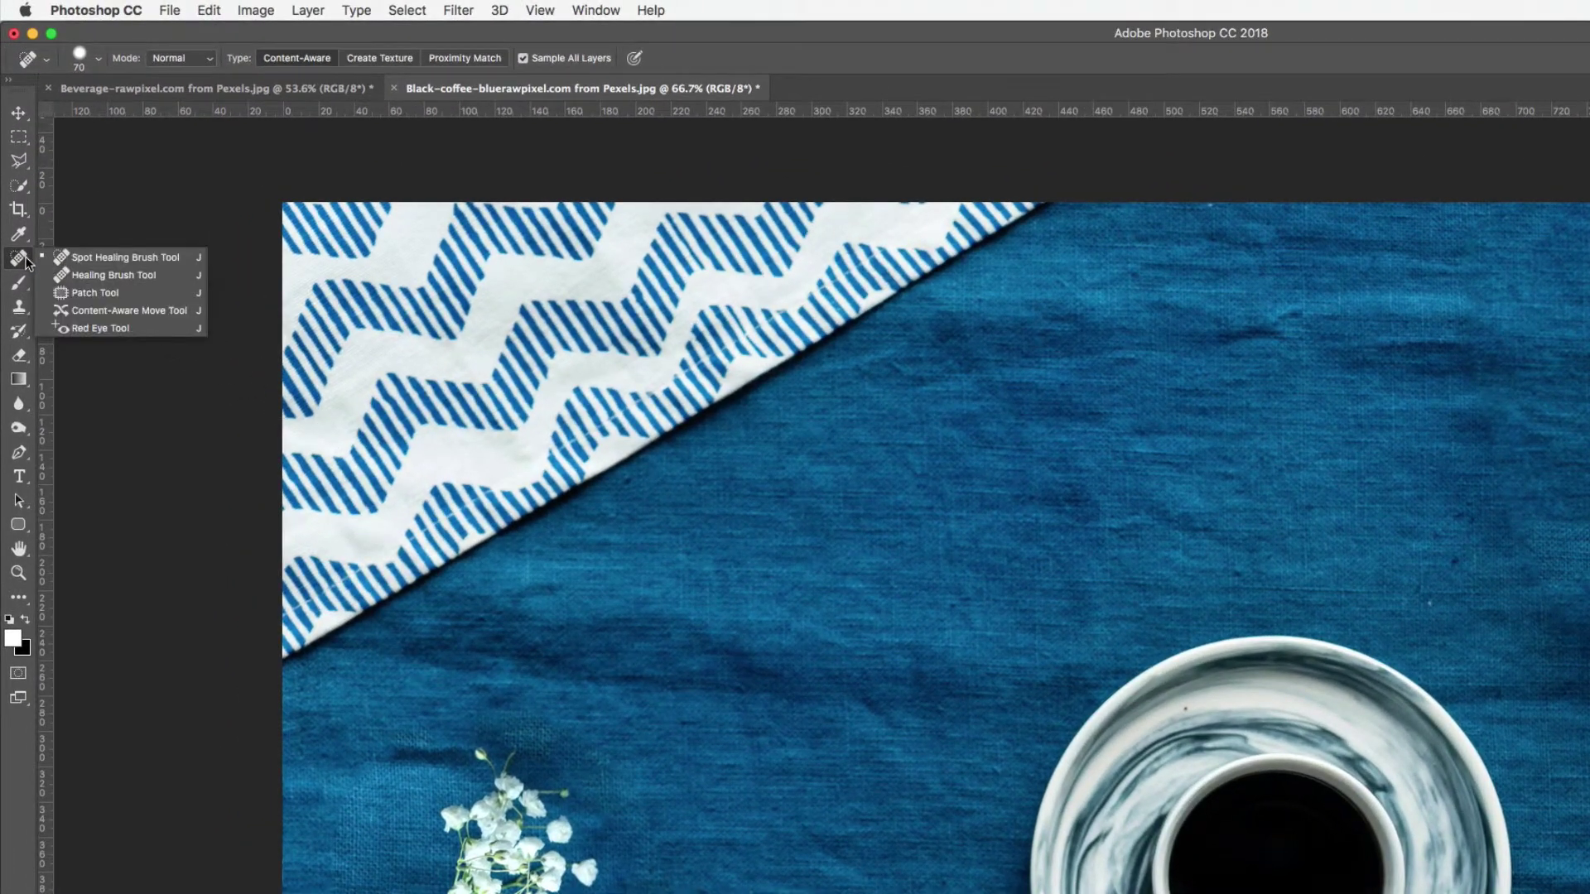
pyautogui.click(111, 293)
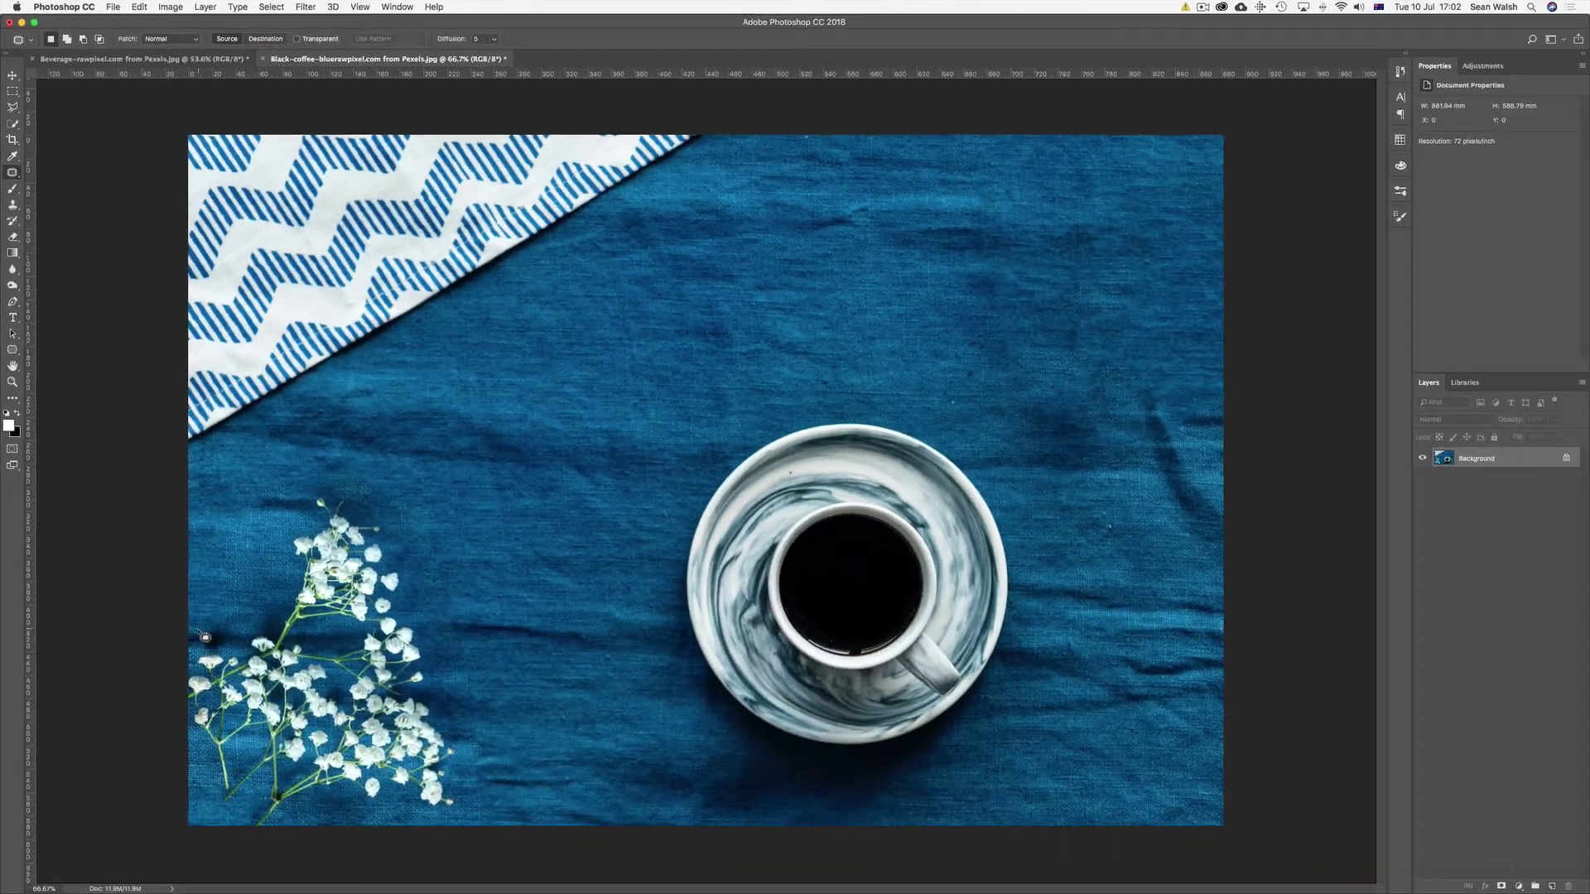
pyautogui.moveTo(192, 649)
pyautogui.mouseDown()
pyautogui.moveTo(265, 621)
pyautogui.moveTo(312, 486)
pyautogui.moveTo(420, 528)
pyautogui.moveTo(462, 645)
pyautogui.moveTo(446, 709)
pyautogui.moveTo(470, 781)
pyautogui.moveTo(464, 824)
pyautogui.moveTo(362, 842)
pyautogui.moveTo(178, 831)
pyautogui.moveTo(170, 710)
pyautogui.moveTo(196, 654)
pyautogui.mouseUp()
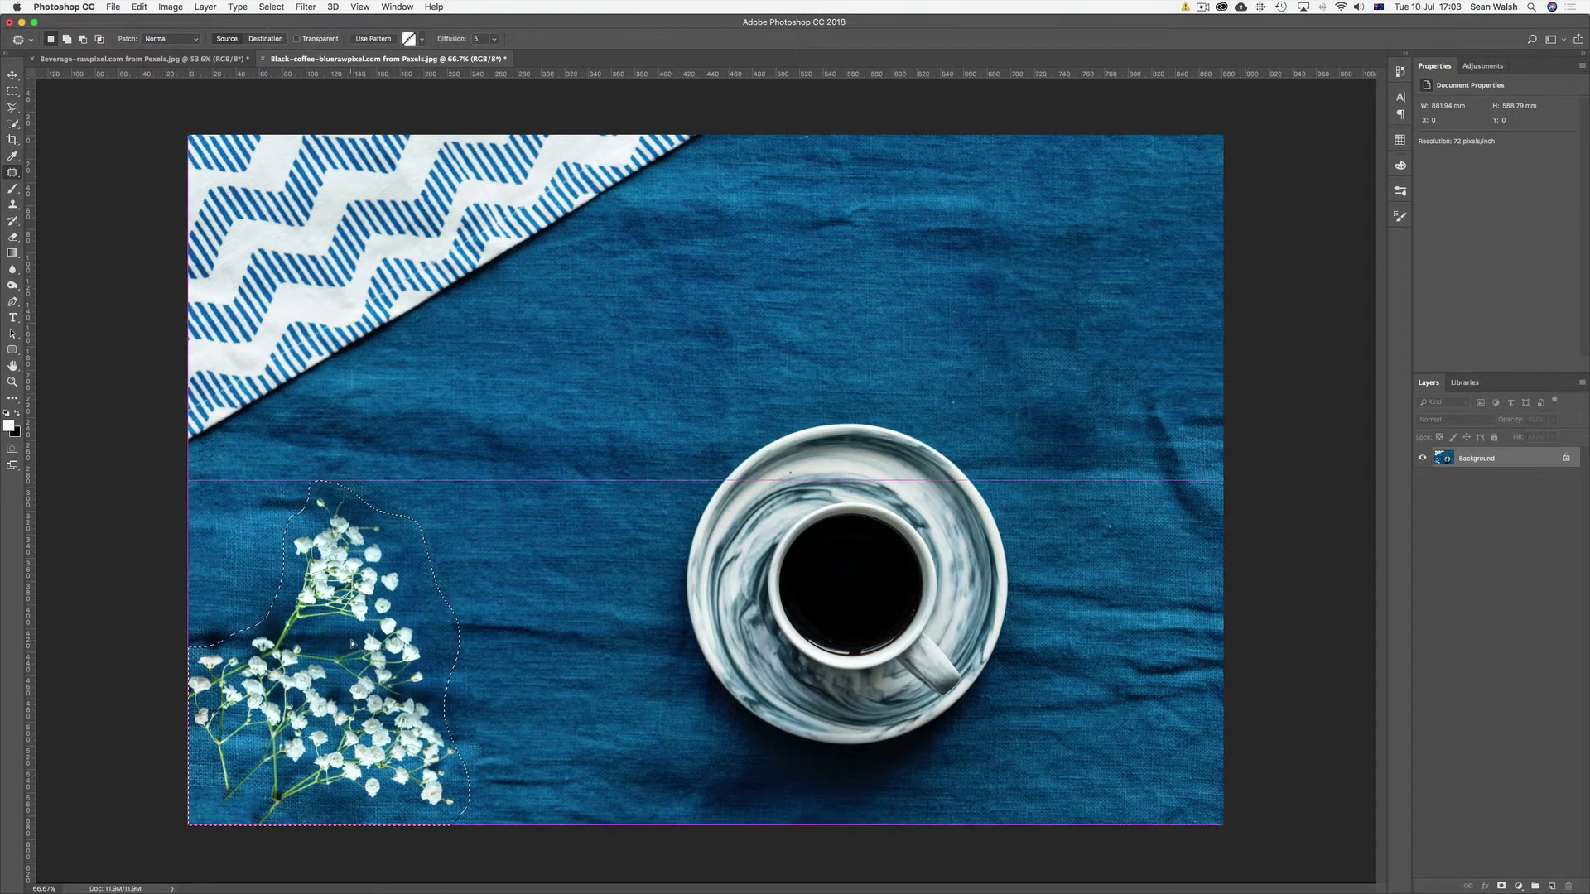
pyautogui.moveTo(356, 652); pyautogui.dragTo(1121, 288)
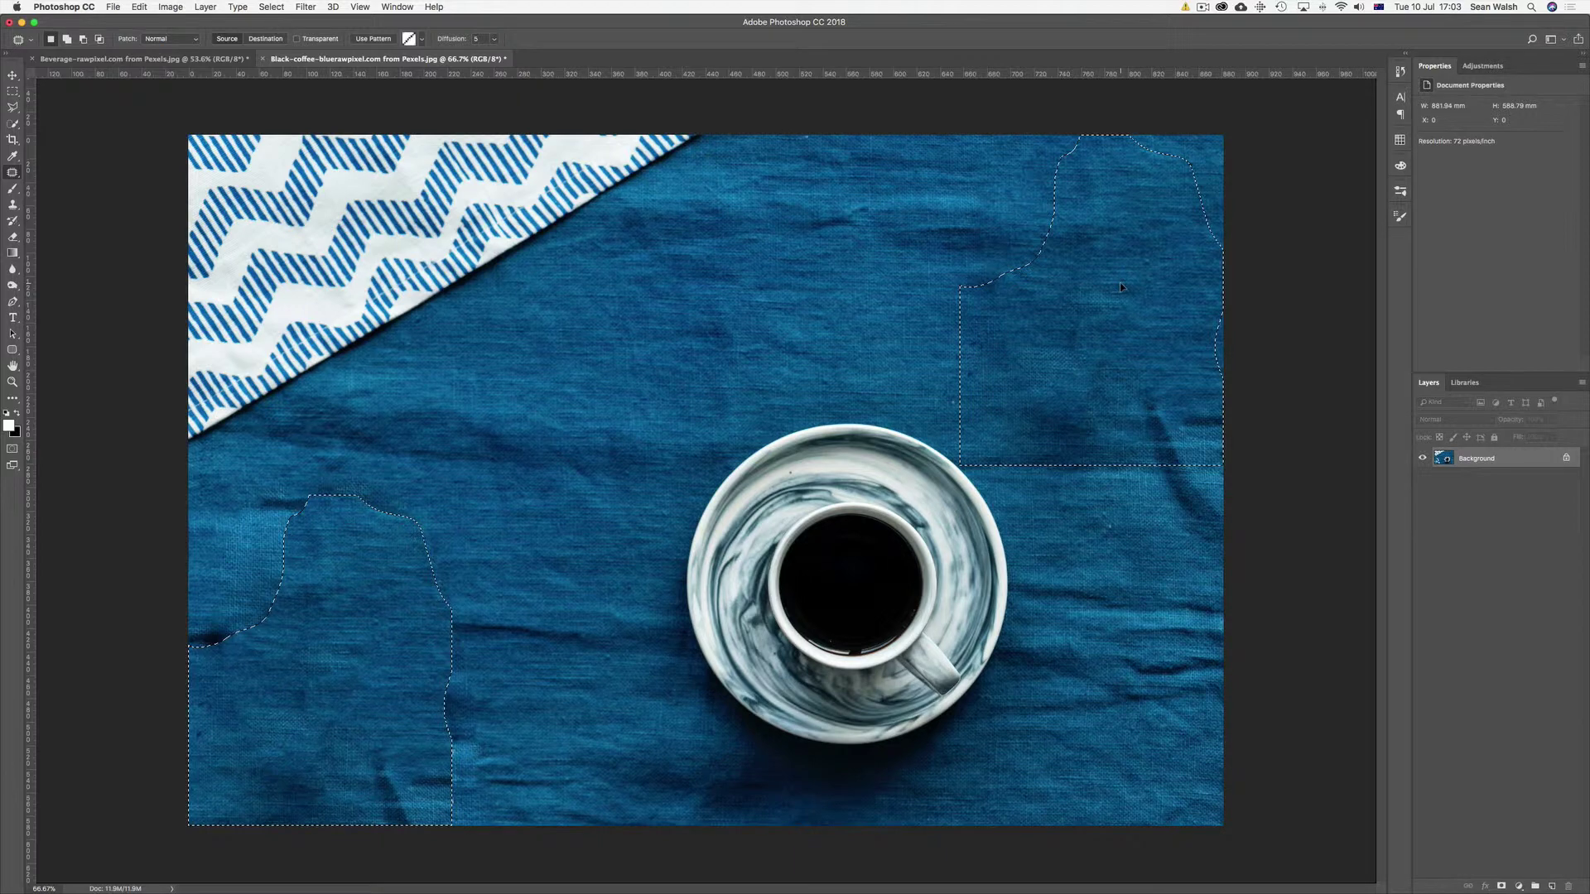
pyautogui.moveTo(1121, 287); pyautogui.dragTo(1125, 289)
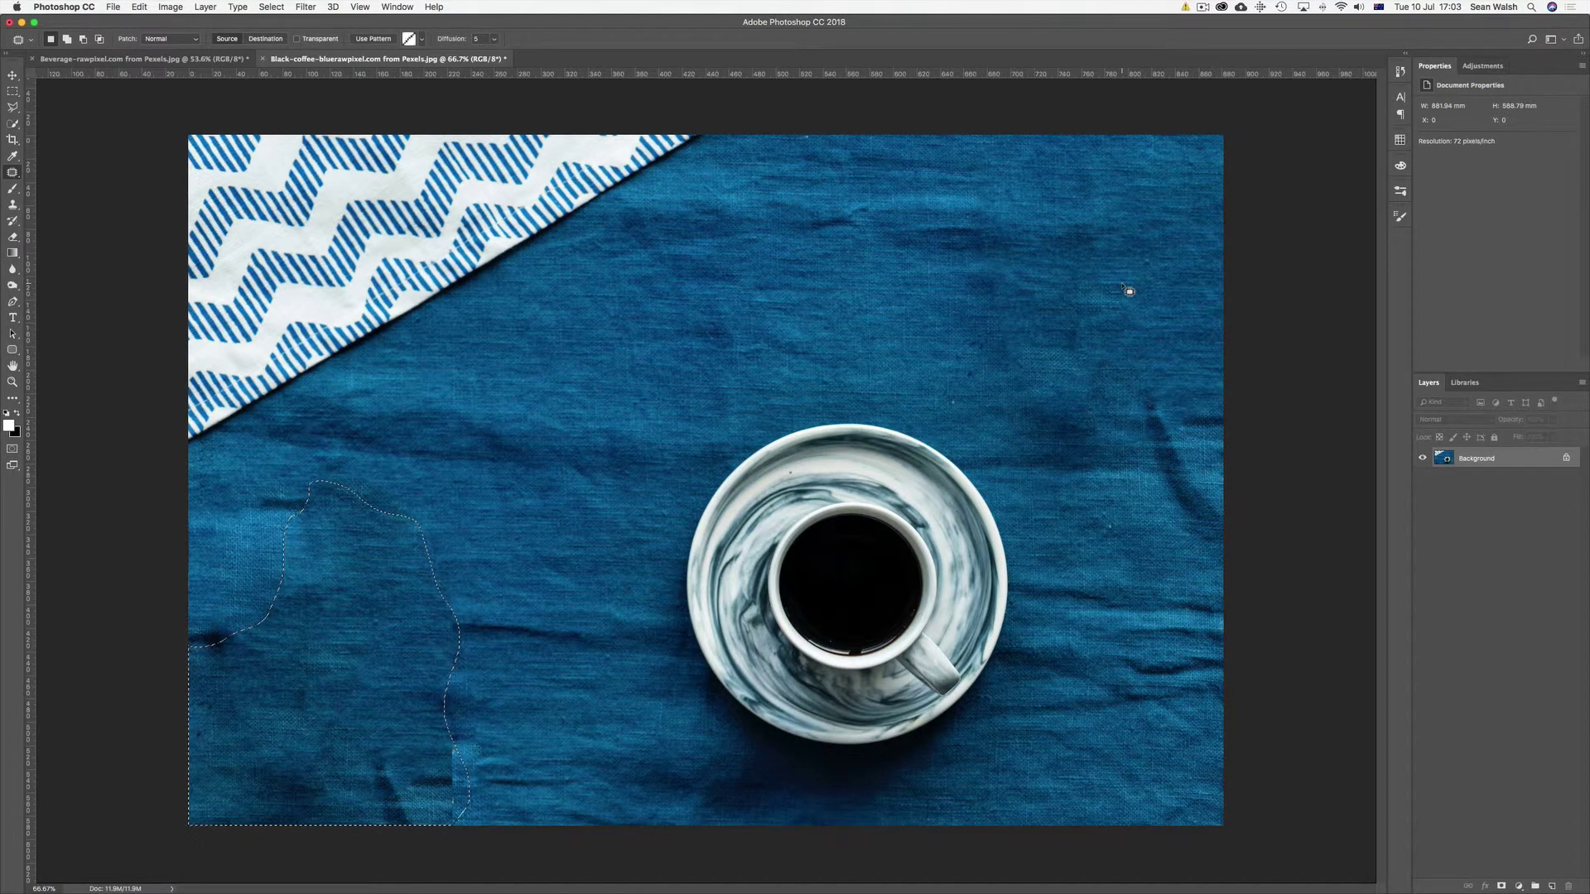
pyautogui.press('super+d')
# Heal the visible seams along the edges of the patched cloth area with the Spot Healing Brush
pyautogui.rightClick(14, 173)
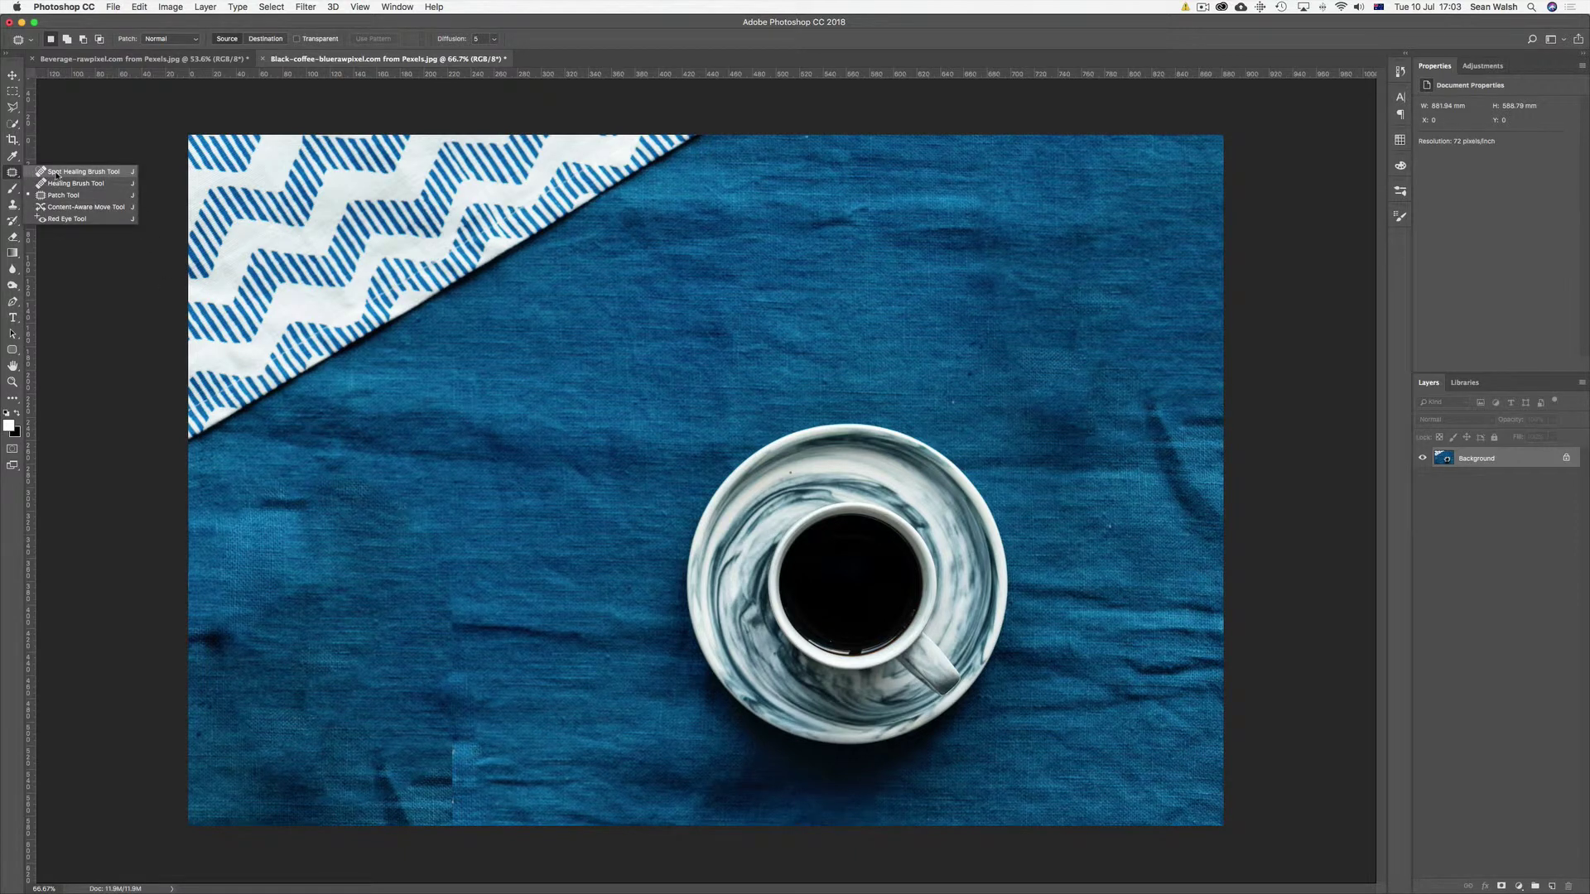
pyautogui.click(79, 171)
pyautogui.moveTo(449, 736)
pyautogui.mouseDown()
pyautogui.moveTo(458, 780)
pyautogui.moveTo(484, 727)
pyautogui.moveTo(482, 803)
pyautogui.moveTo(449, 800)
pyautogui.moveTo(458, 788)
pyautogui.moveTo(434, 774)
pyautogui.moveTo(398, 804)
pyautogui.moveTo(414, 791)
pyautogui.moveTo(433, 813)
pyautogui.moveTo(487, 804)
pyautogui.mouseUp()
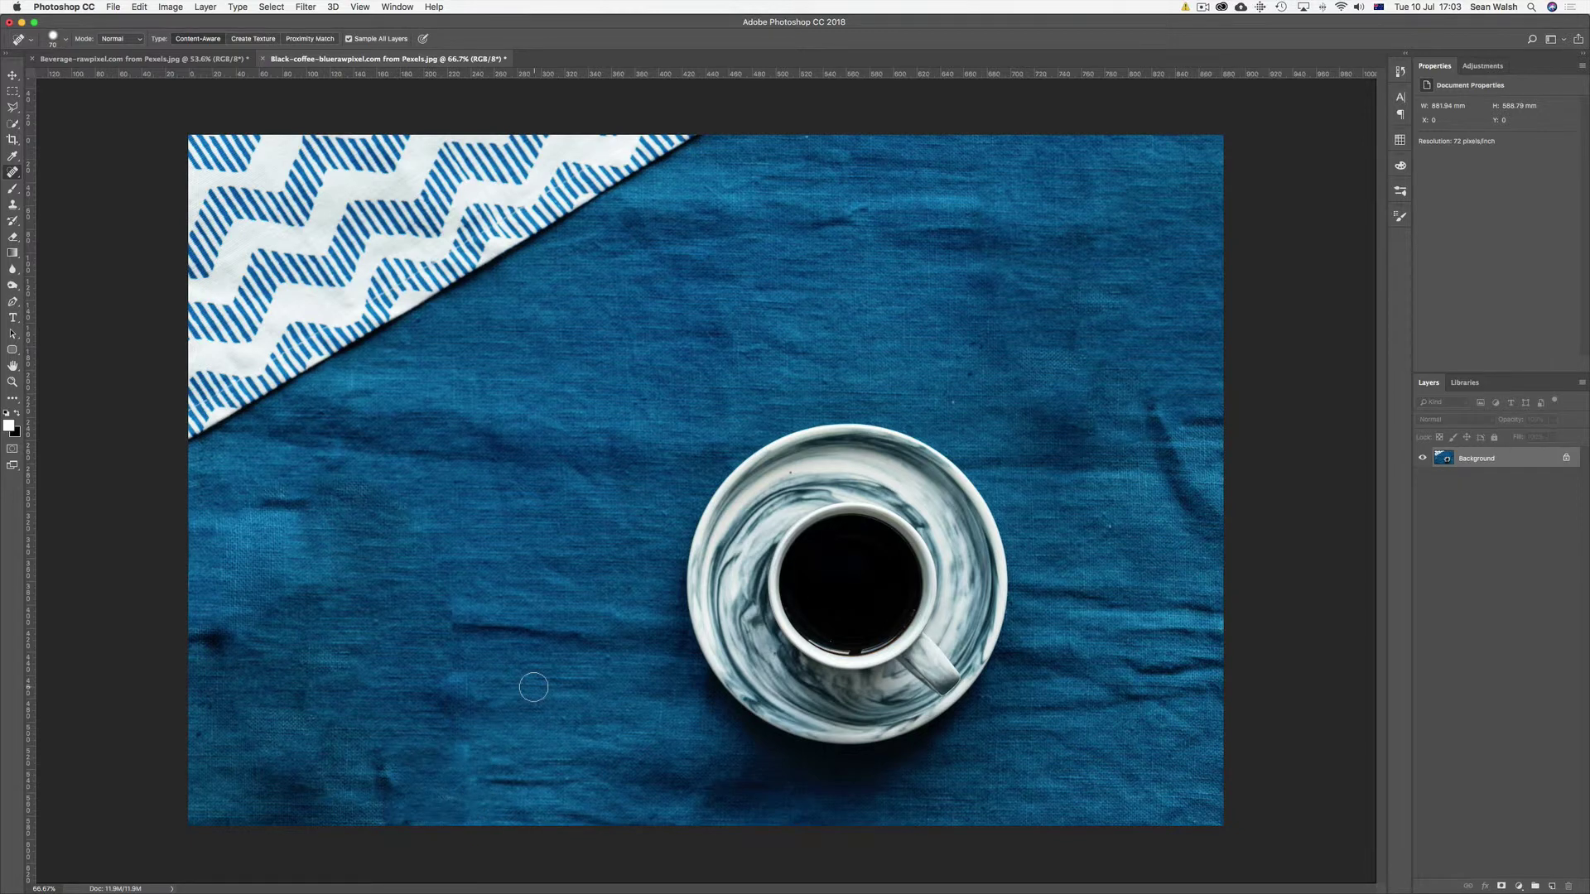
pyautogui.moveTo(447, 633)
pyautogui.mouseDown()
pyautogui.moveTo(444, 559)
pyautogui.moveTo(342, 479)
pyautogui.mouseUp()
pyautogui.moveTo(448, 597); pyautogui.dragTo(469, 656)
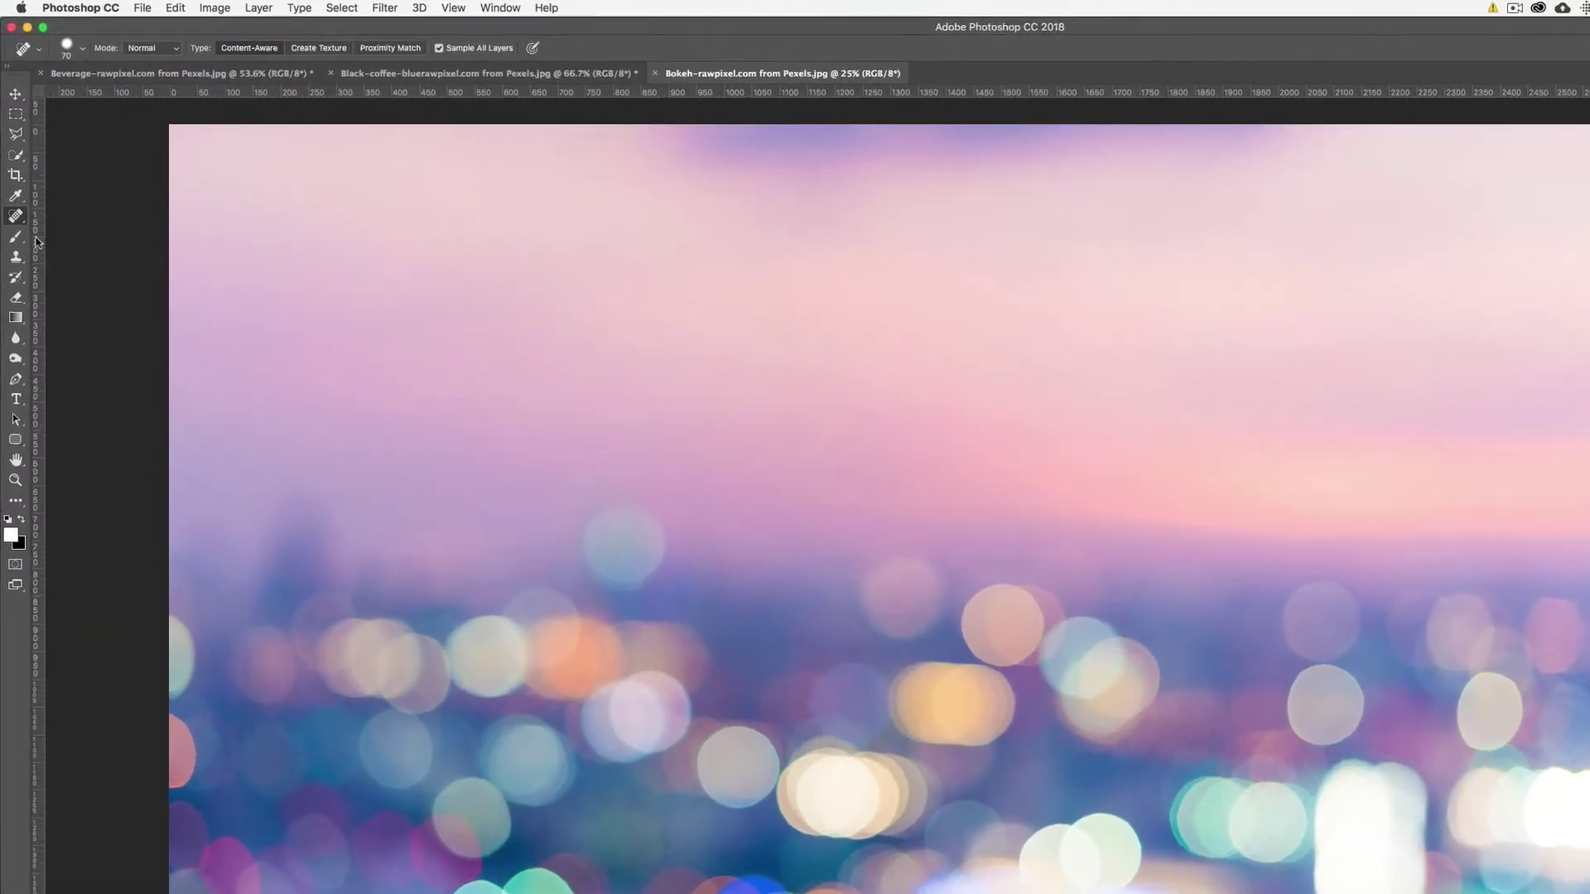
# Choose the Clone Stamp tool for the bokeh image and set its brush to 444 px with 0% hardness
pyautogui.click(12, 204)
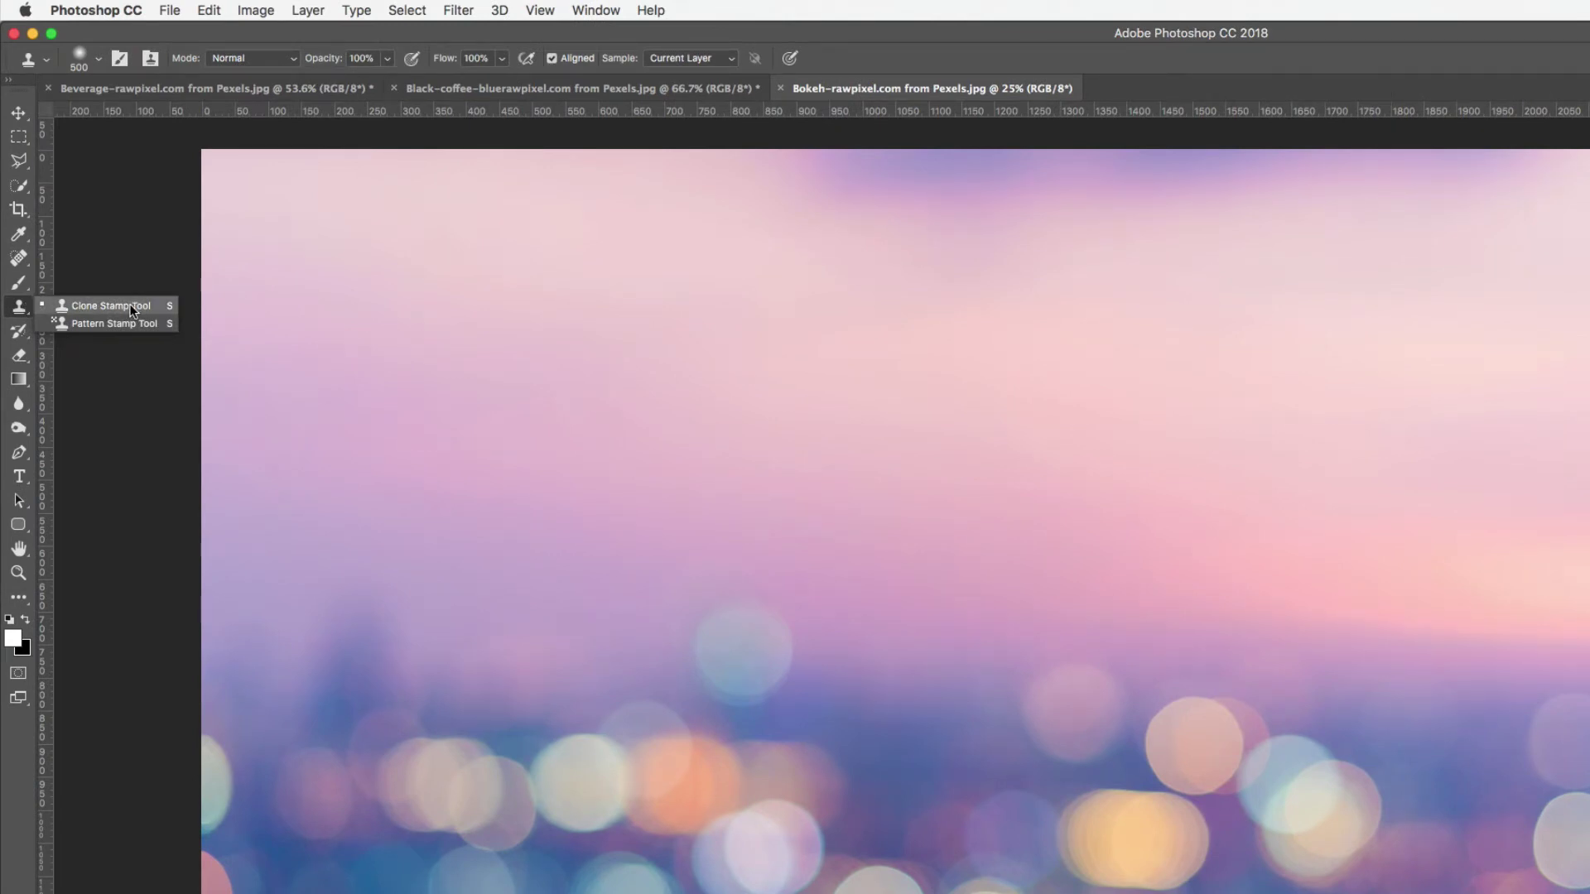
pyautogui.click(130, 308)
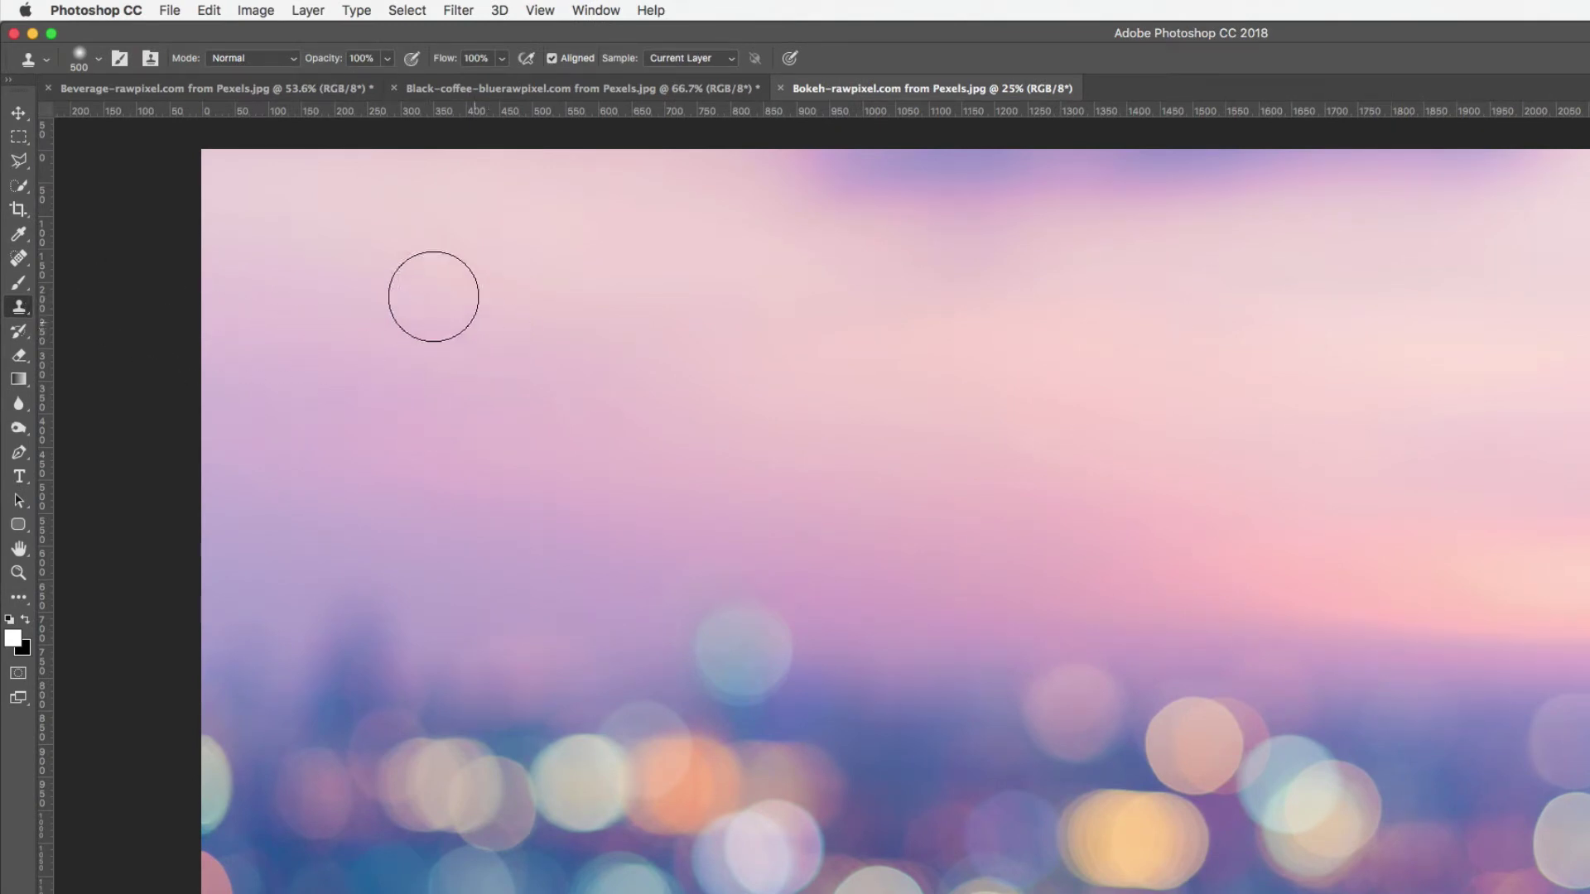
pyautogui.click(99, 63)
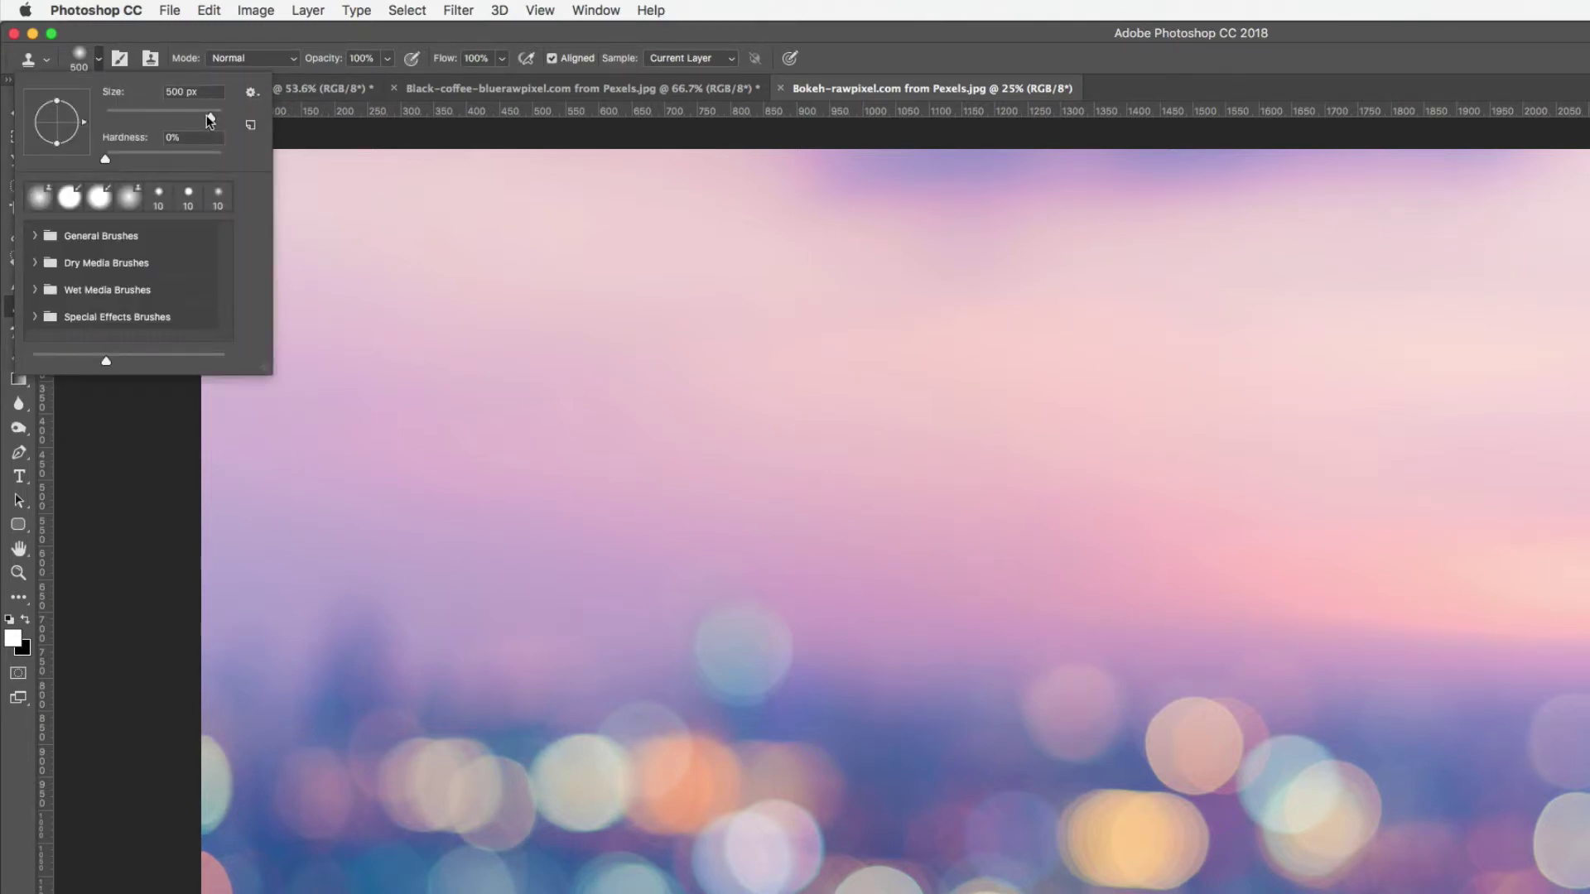
pyautogui.moveTo(209, 121); pyautogui.dragTo(207, 116)
pyautogui.moveTo(107, 159); pyautogui.dragTo(102, 161)
pyautogui.click(193, 29)
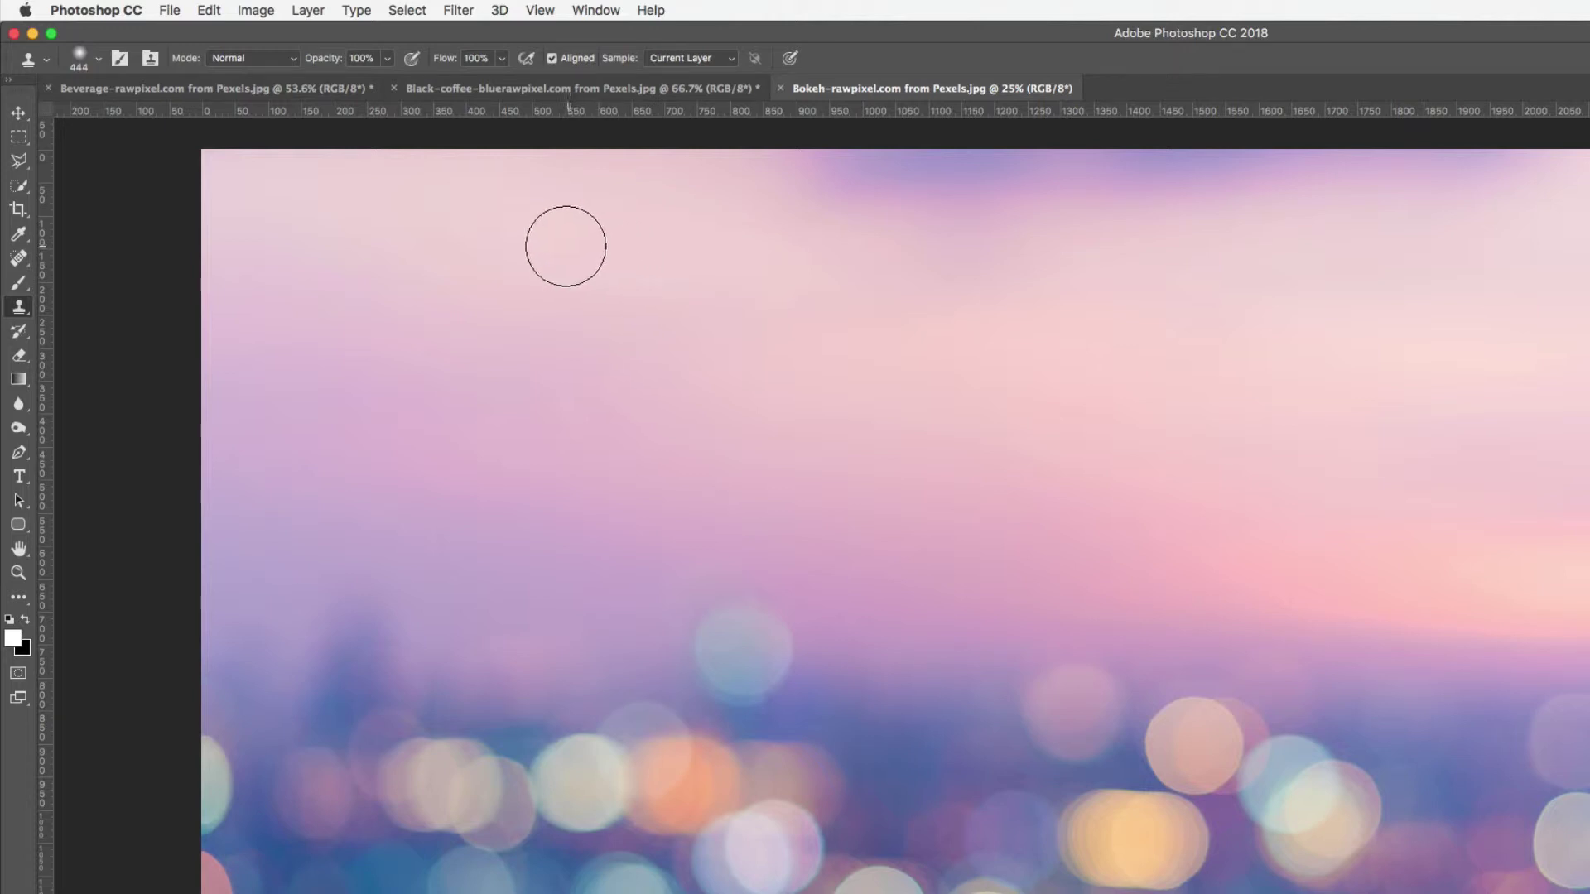
# Clone clean pink sky over the purple cloud patch along the top edge of the bokeh image
pyautogui.keyDown('alt'); pyautogui.click(521, 253); pyautogui.keyUp('alt')
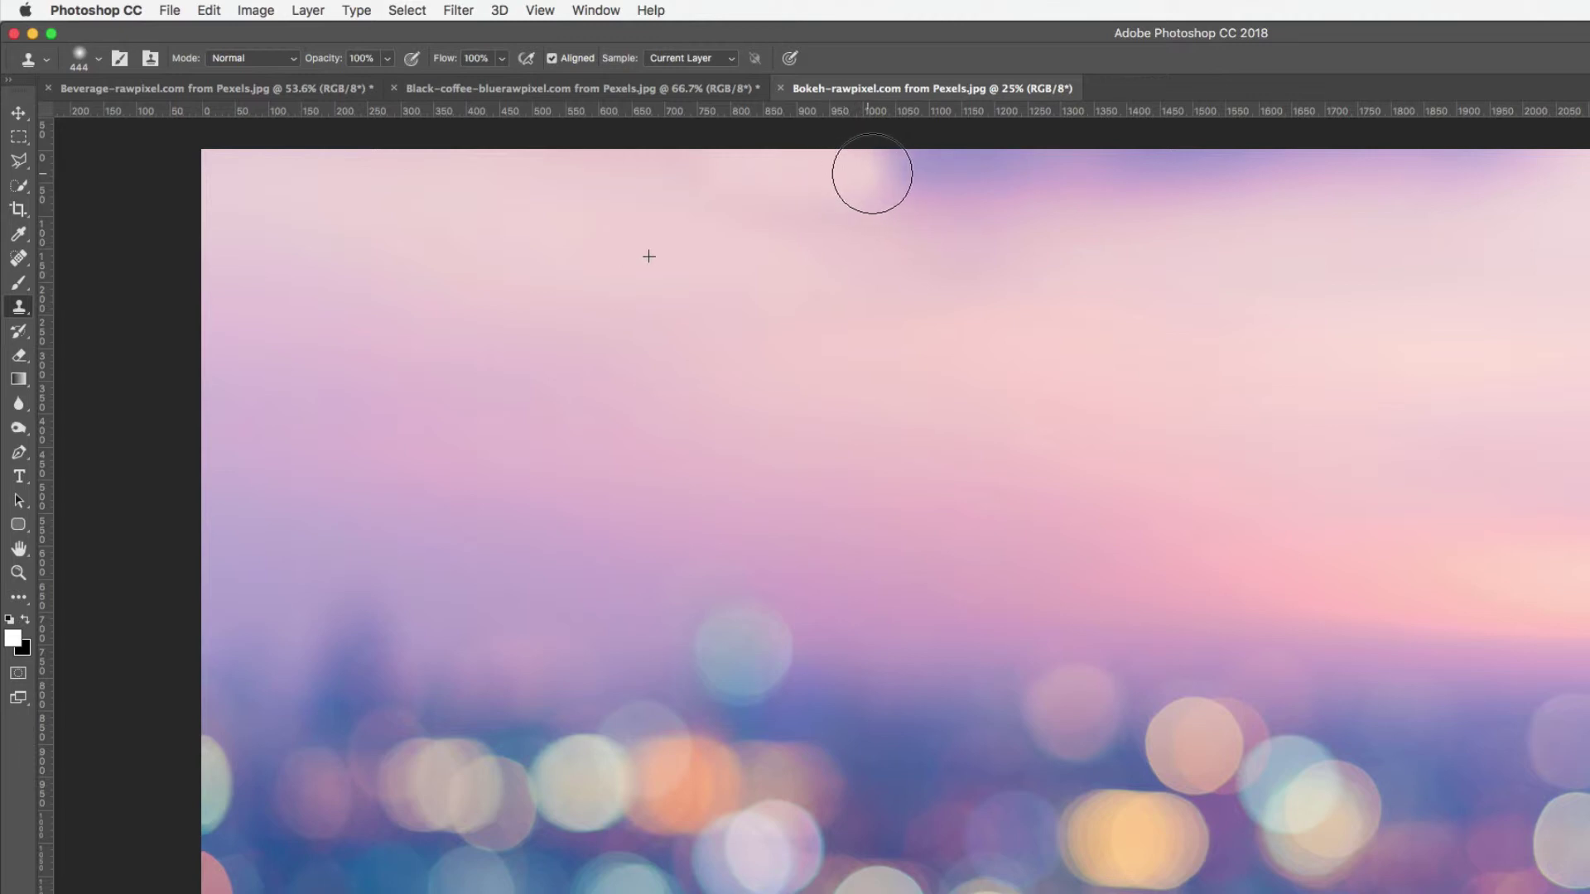
pyautogui.moveTo(930, 175)
pyautogui.mouseDown()
pyautogui.moveTo(976, 181)
pyautogui.moveTo(970, 197)
pyautogui.moveTo(940, 207)
pyautogui.moveTo(776, 202)
pyautogui.moveTo(1484, 172)
pyautogui.moveTo(1080, 179)
pyautogui.mouseUp()
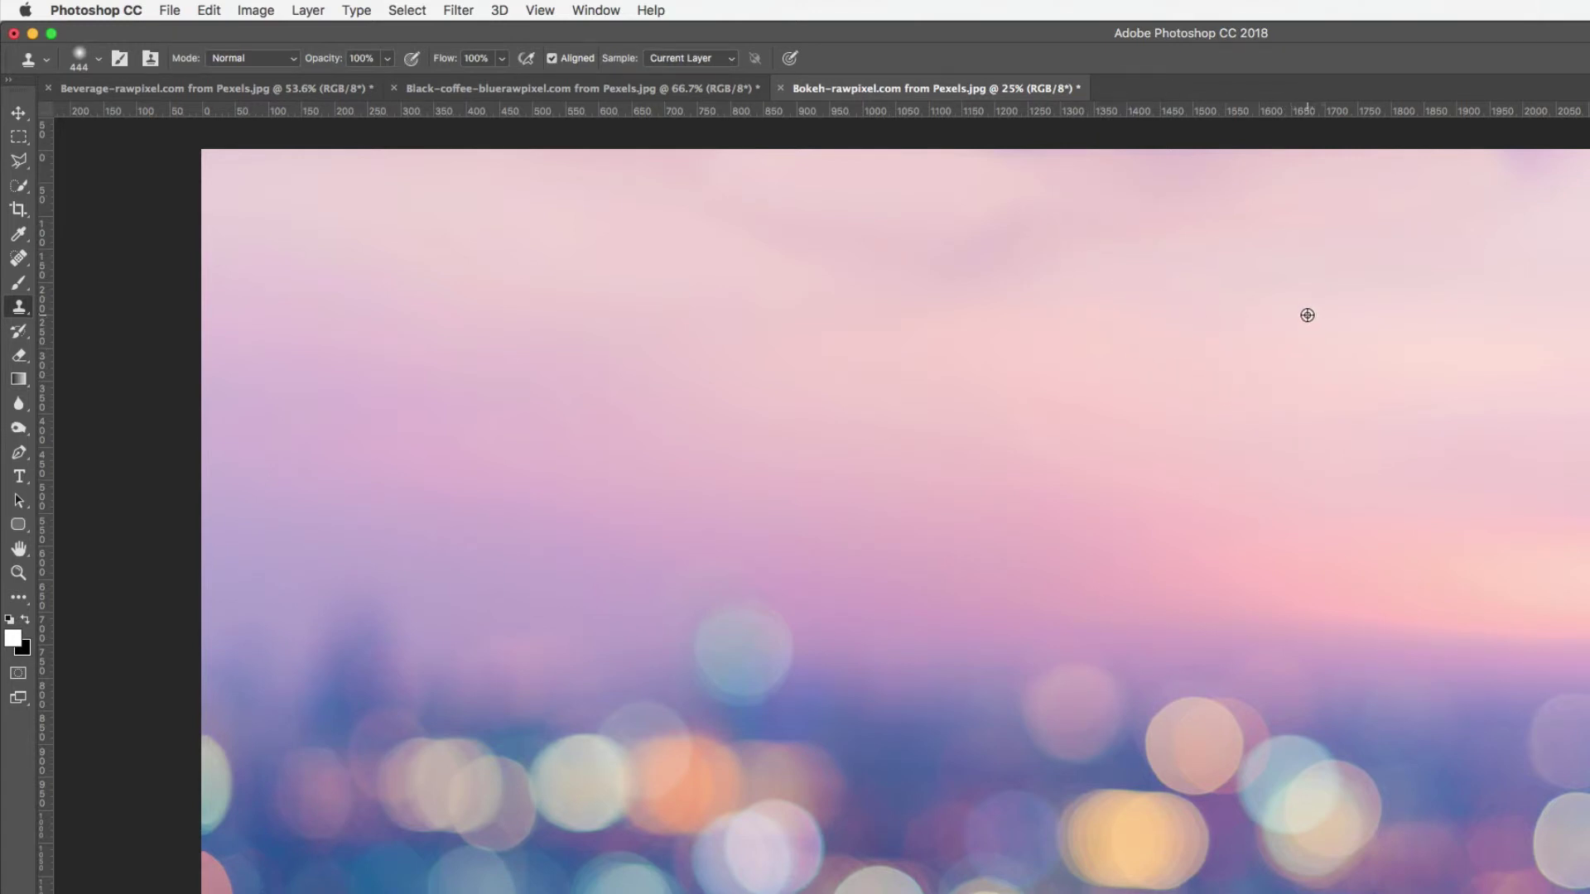
pyautogui.keyDown('alt'); pyautogui.click(1307, 311); pyautogui.keyUp('alt')
pyautogui.moveTo(1091, 237)
pyautogui.mouseDown()
pyautogui.moveTo(897, 251)
pyautogui.moveTo(867, 237)
pyautogui.moveTo(1049, 225)
pyautogui.moveTo(1090, 204)
pyautogui.moveTo(1006, 180)
pyautogui.moveTo(1246, 195)
pyautogui.mouseUp()
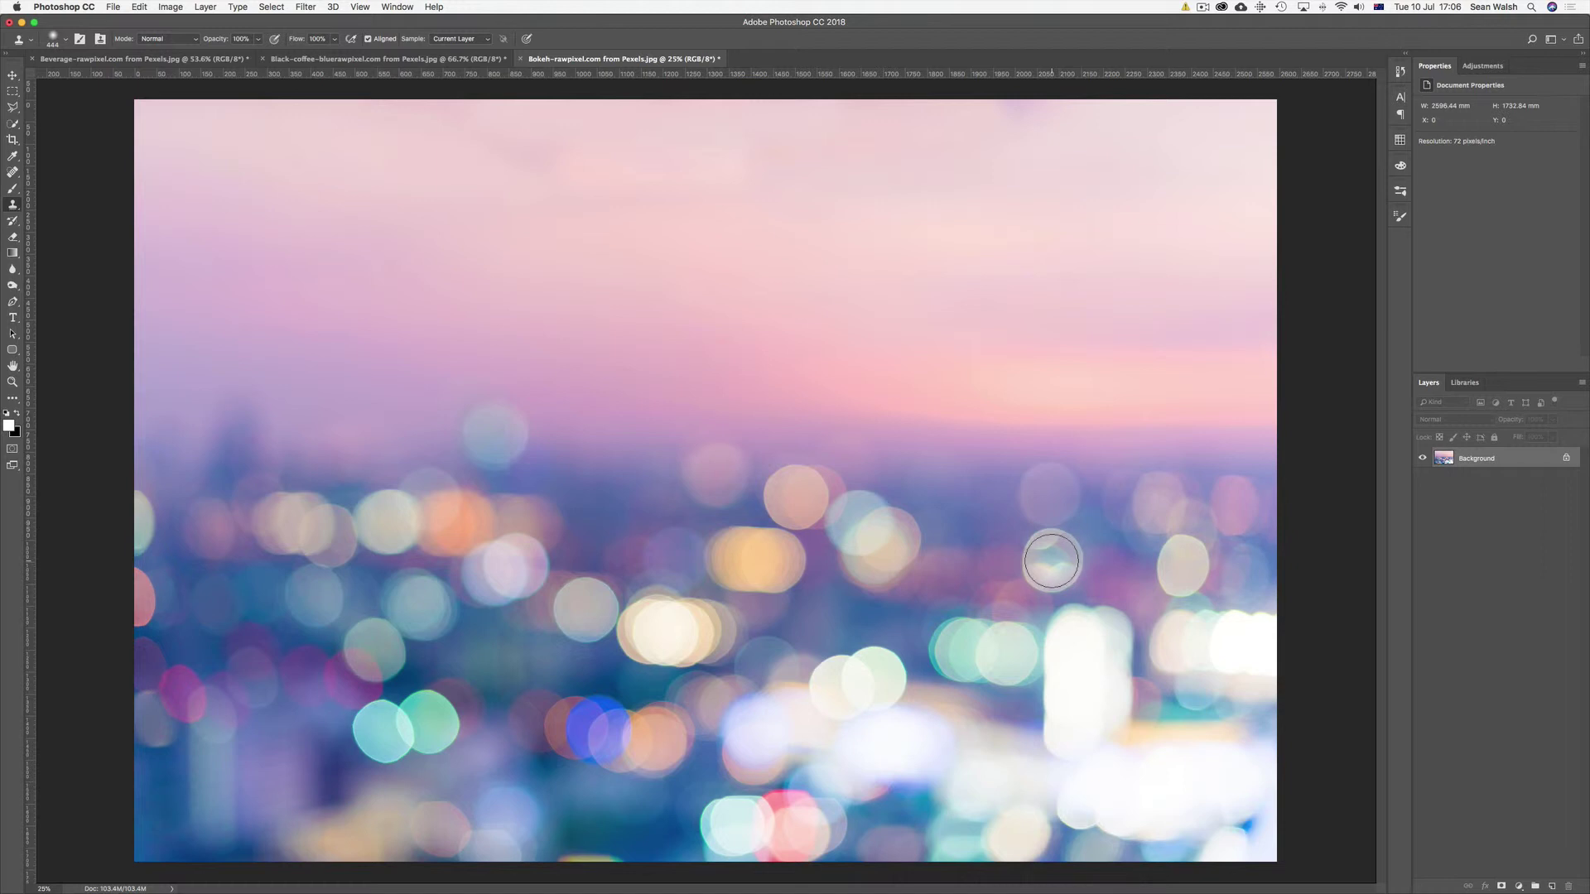
# Clone the pale bokeh circle above the tall white light onto the empty horizon up and to its left, using a 600 px brush
pyautogui.press(']')
pyautogui.press(']')
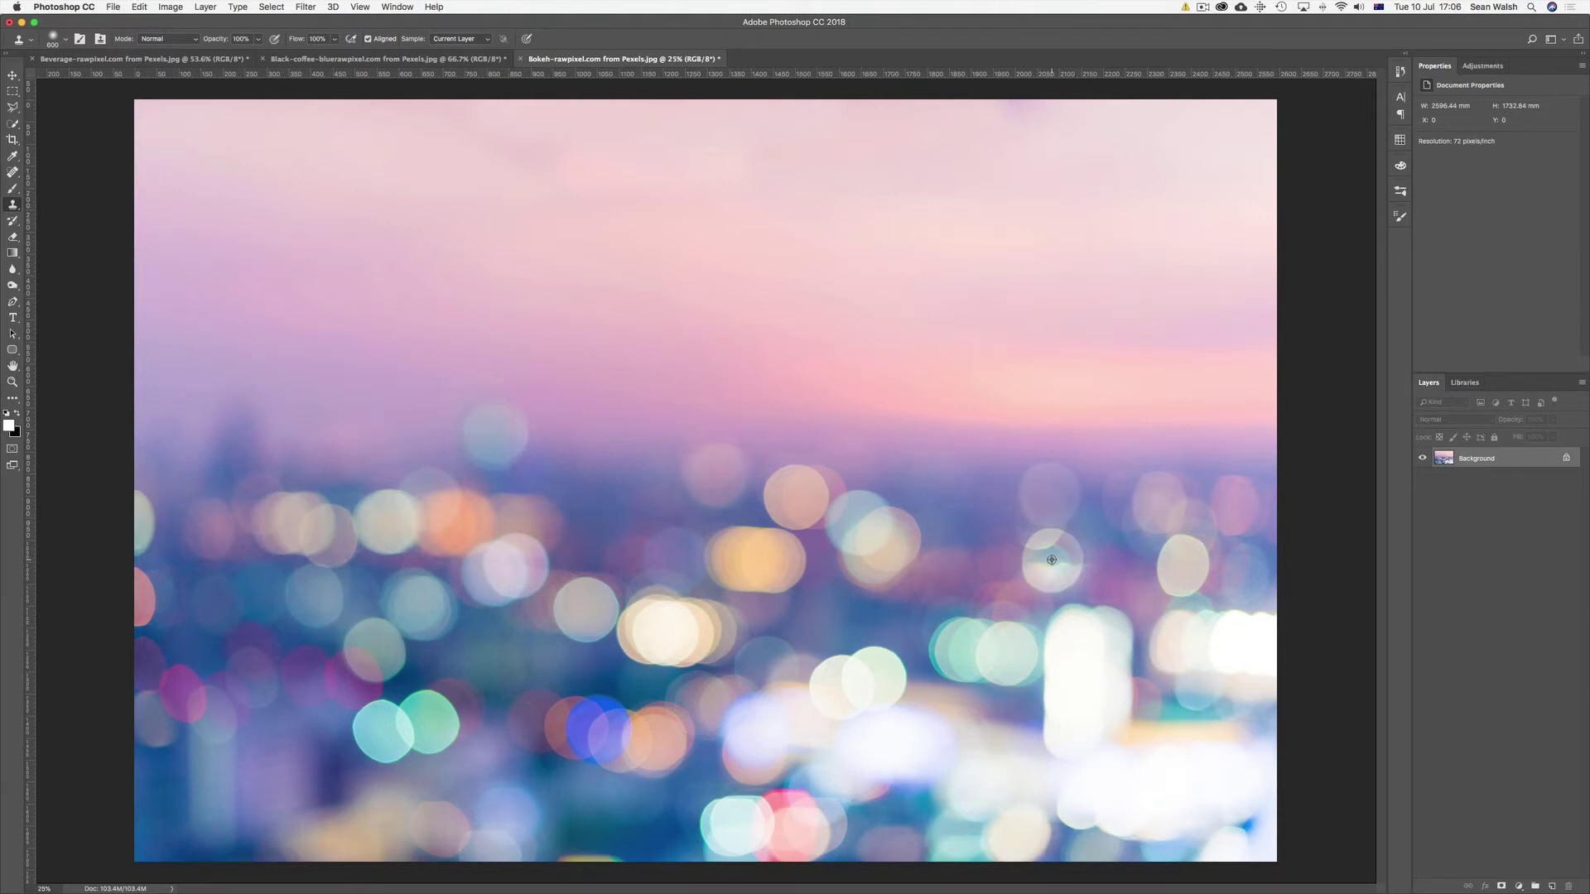
pyautogui.keyDown('alt'); pyautogui.click(1052, 560); pyautogui.keyUp('alt')
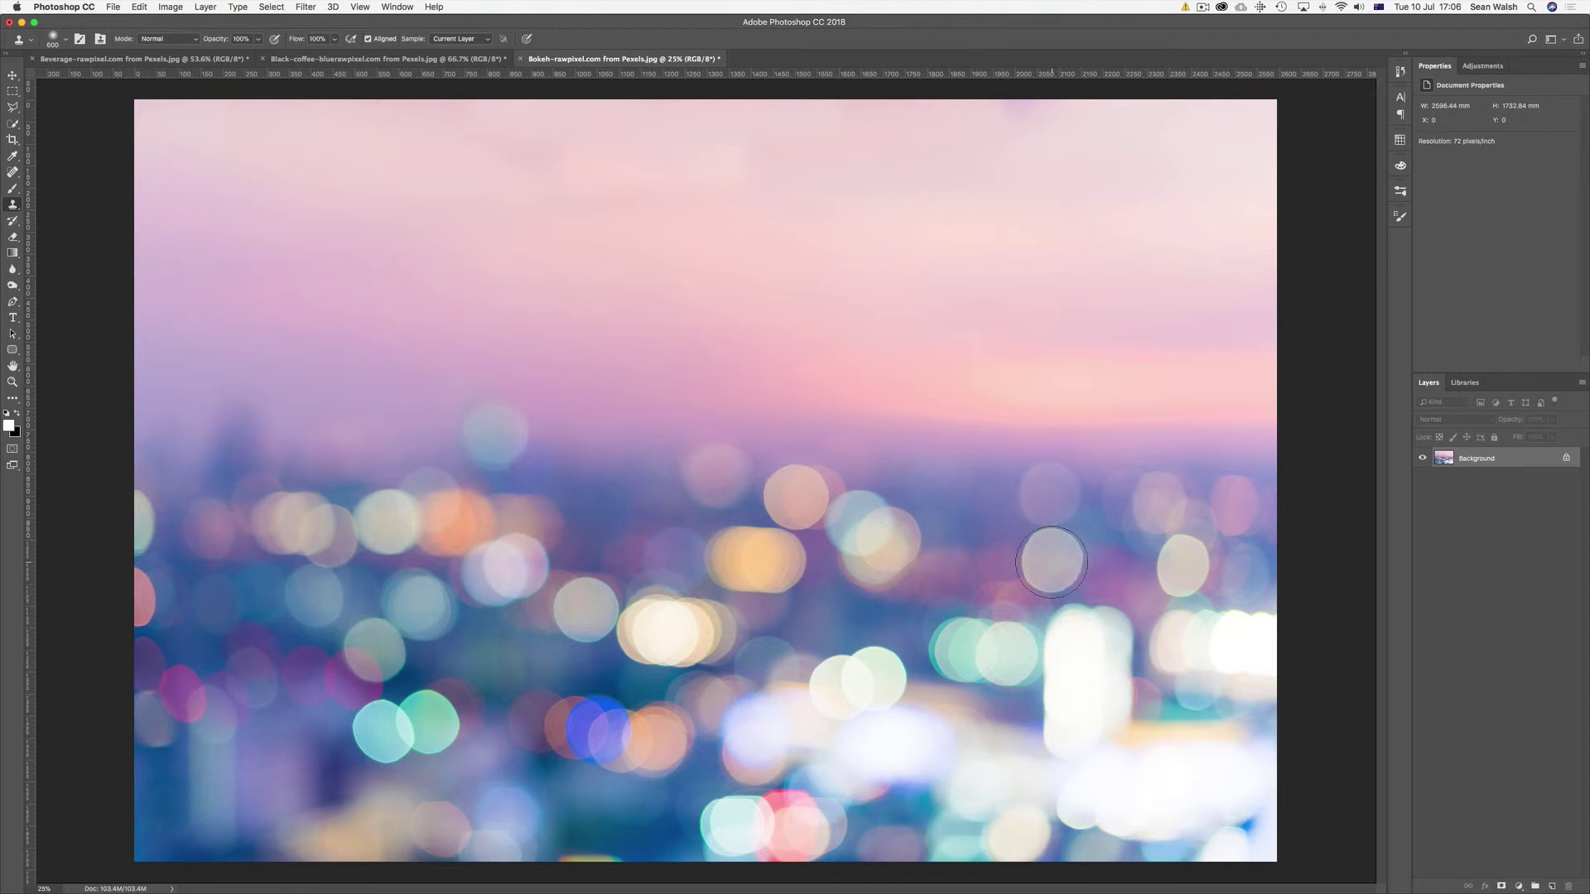
pyautogui.click(1015, 530)
pyautogui.press('super+z')
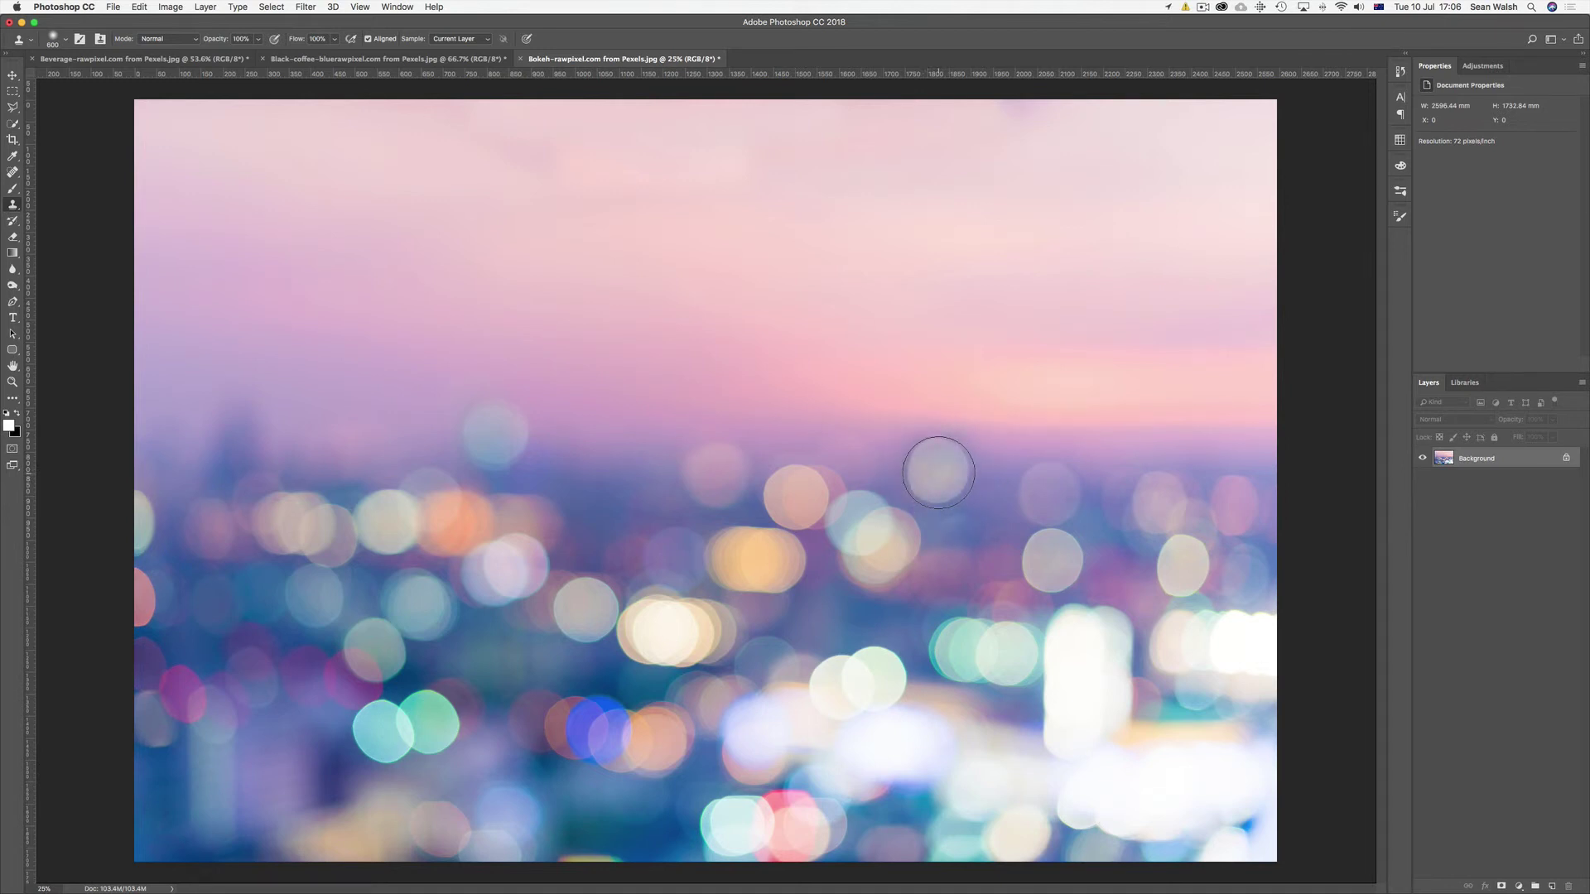
pyautogui.click(938, 472)
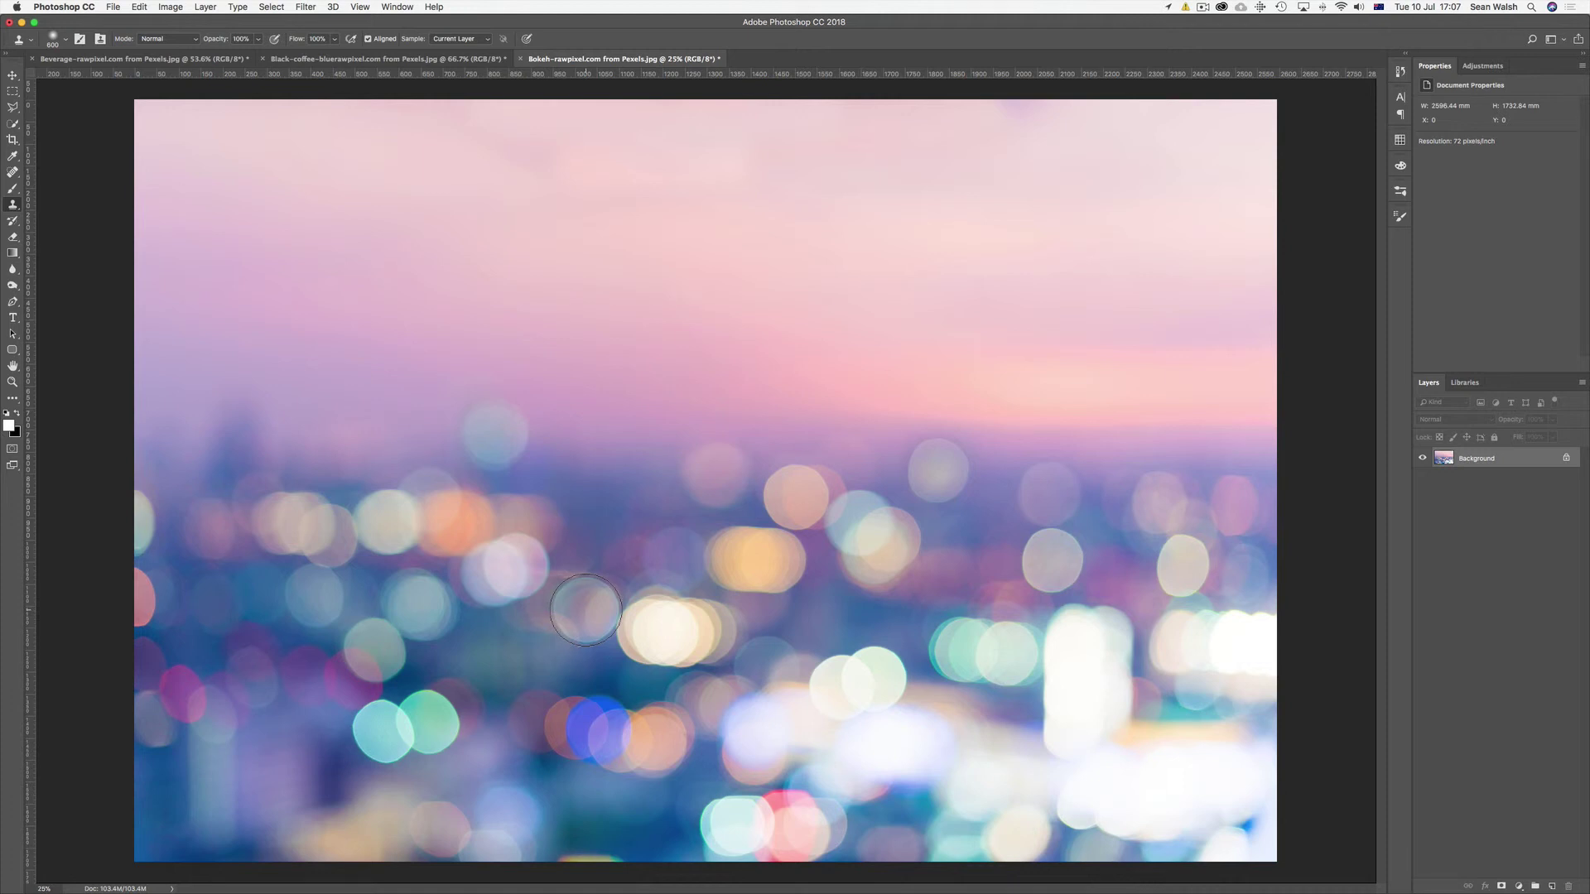
# With a 500 px brush, clone the pale circle beside the bright cream lights onto the empty horizon directly above it
pyautogui.press('[')
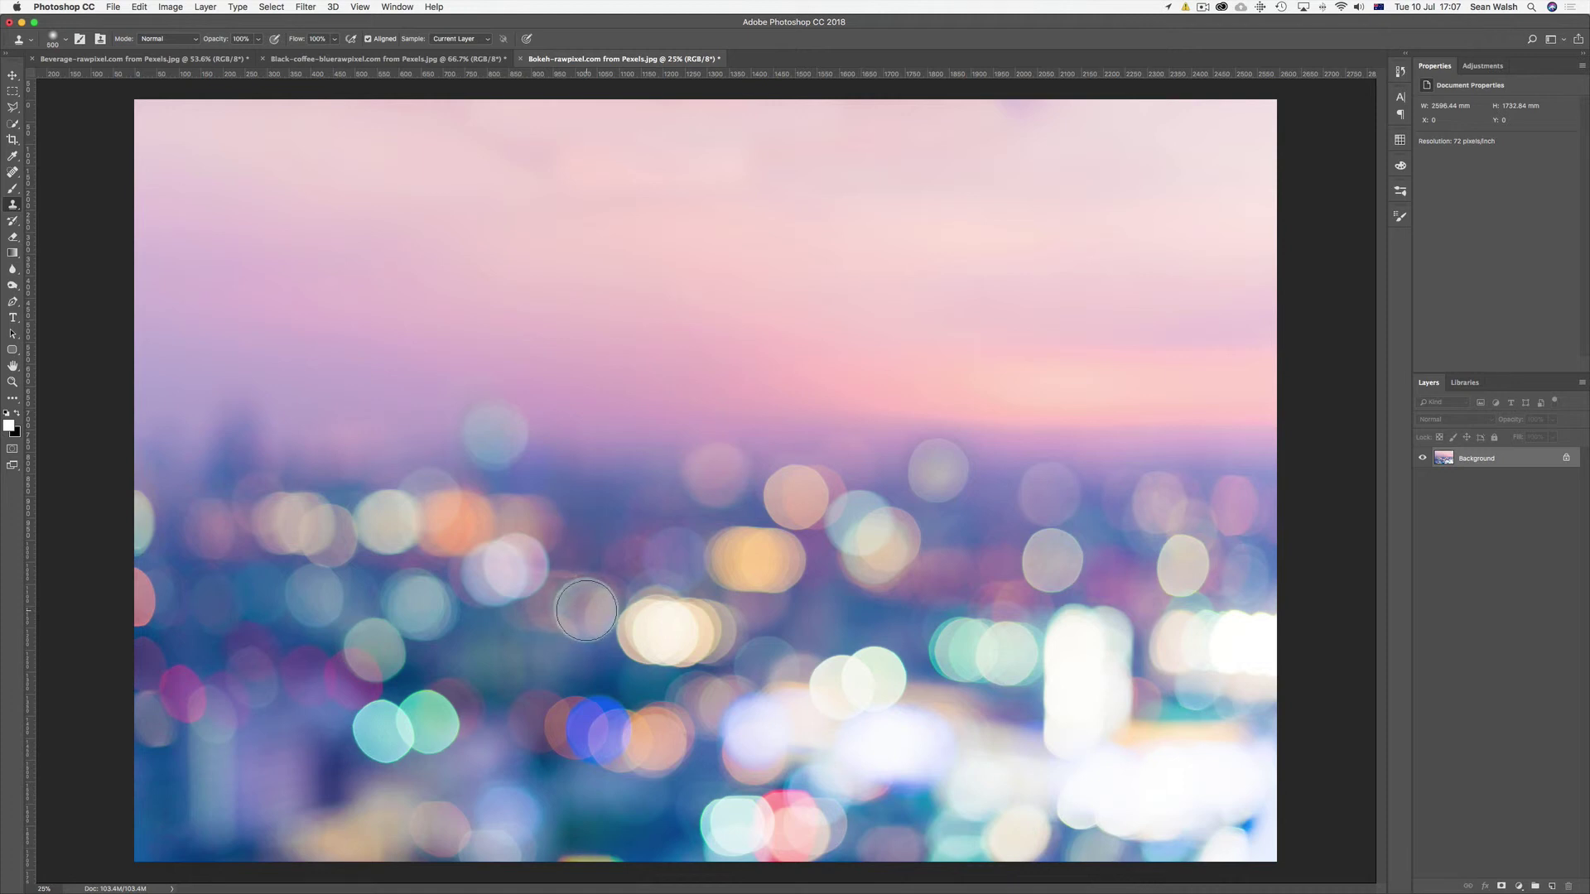
pyautogui.click(586, 611)
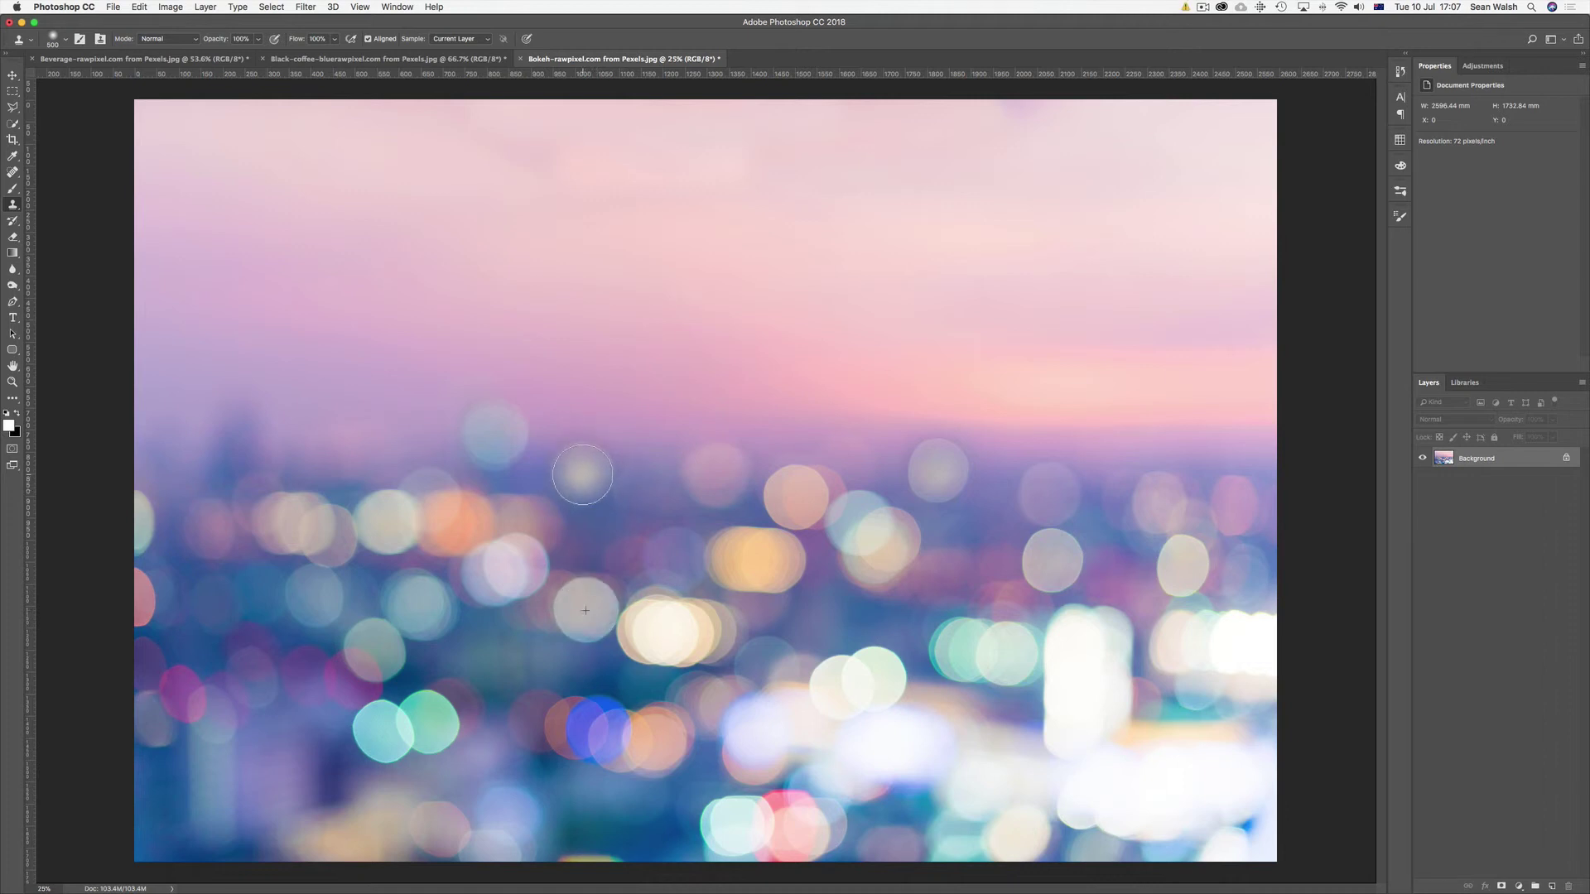
pyautogui.click(583, 475)
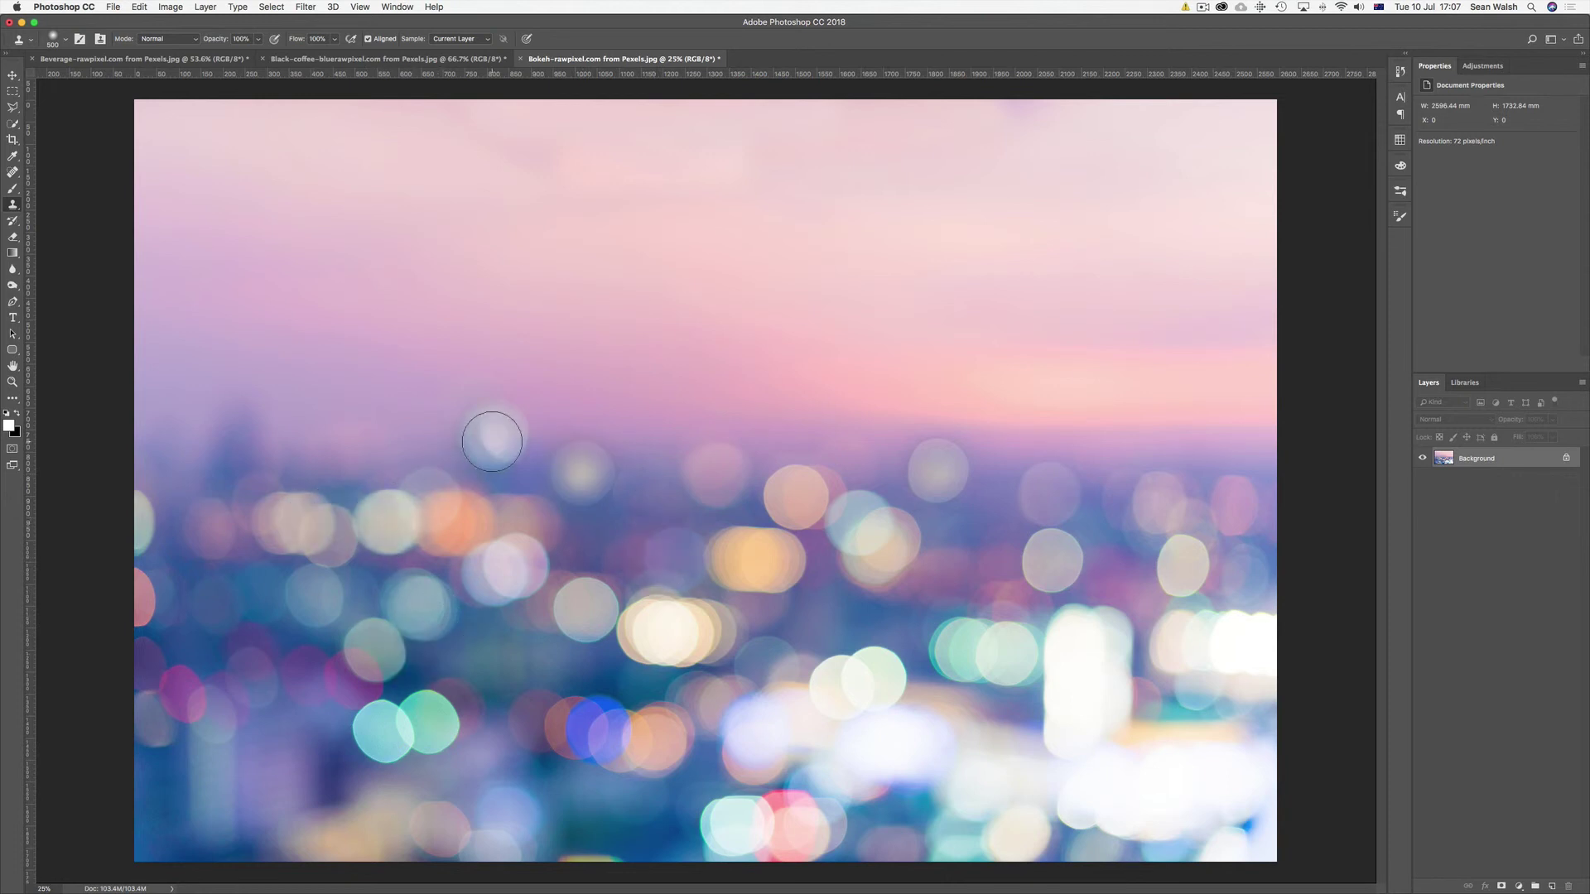
# Try to clone the blue-green bokeh circle onto the right half of the horizon with a 600 px brush
pyautogui.press(']')
pyautogui.keyDown('alt'); pyautogui.click(497, 436); pyautogui.keyUp('alt')
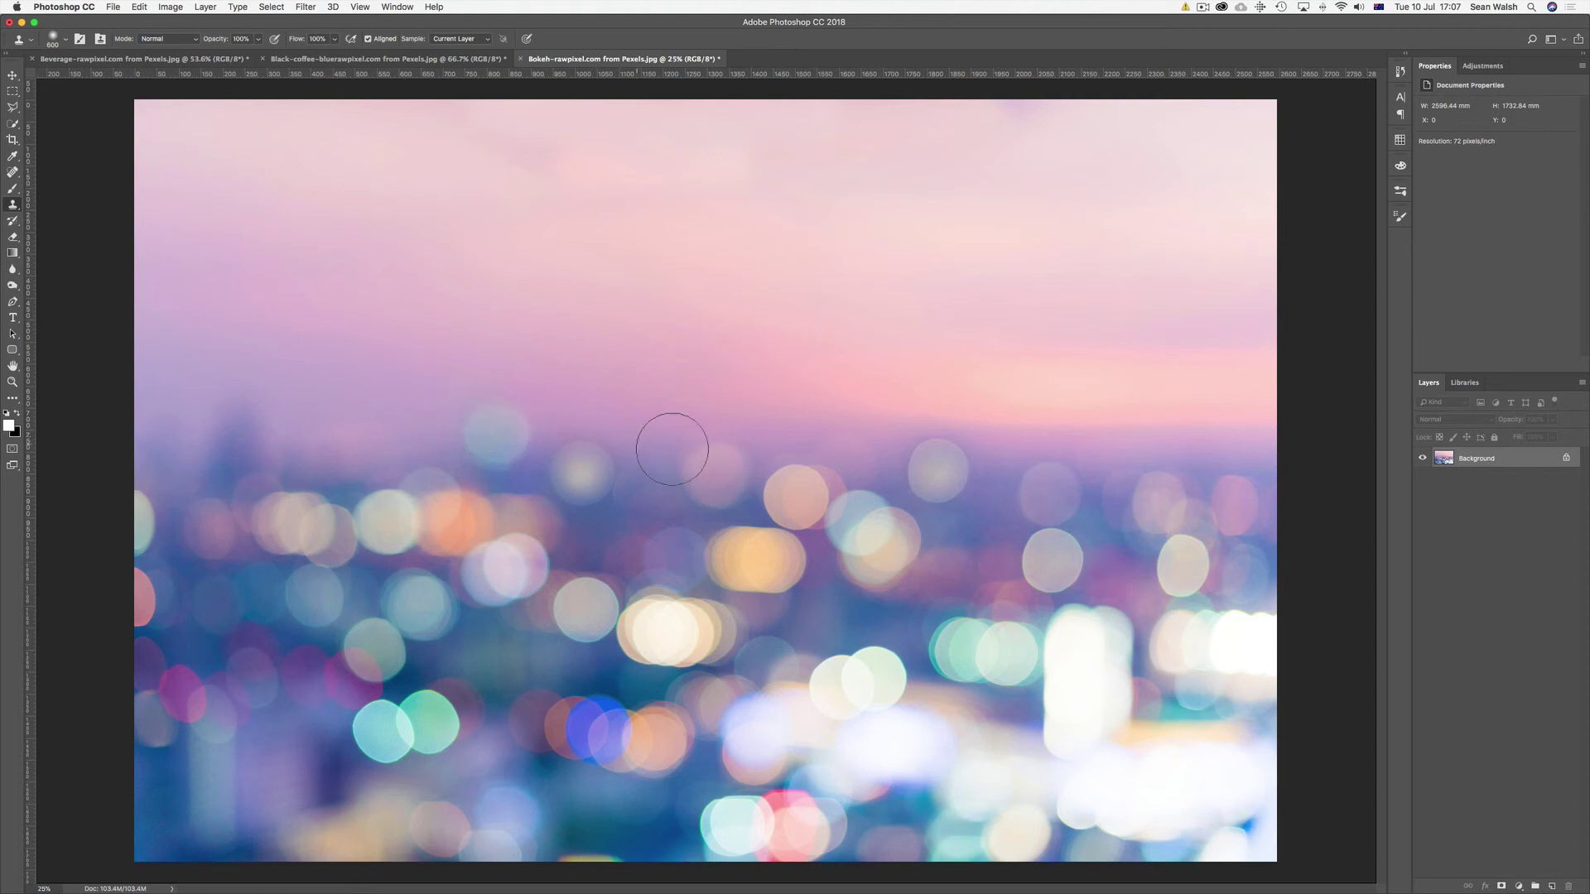
pyautogui.click(954, 467)
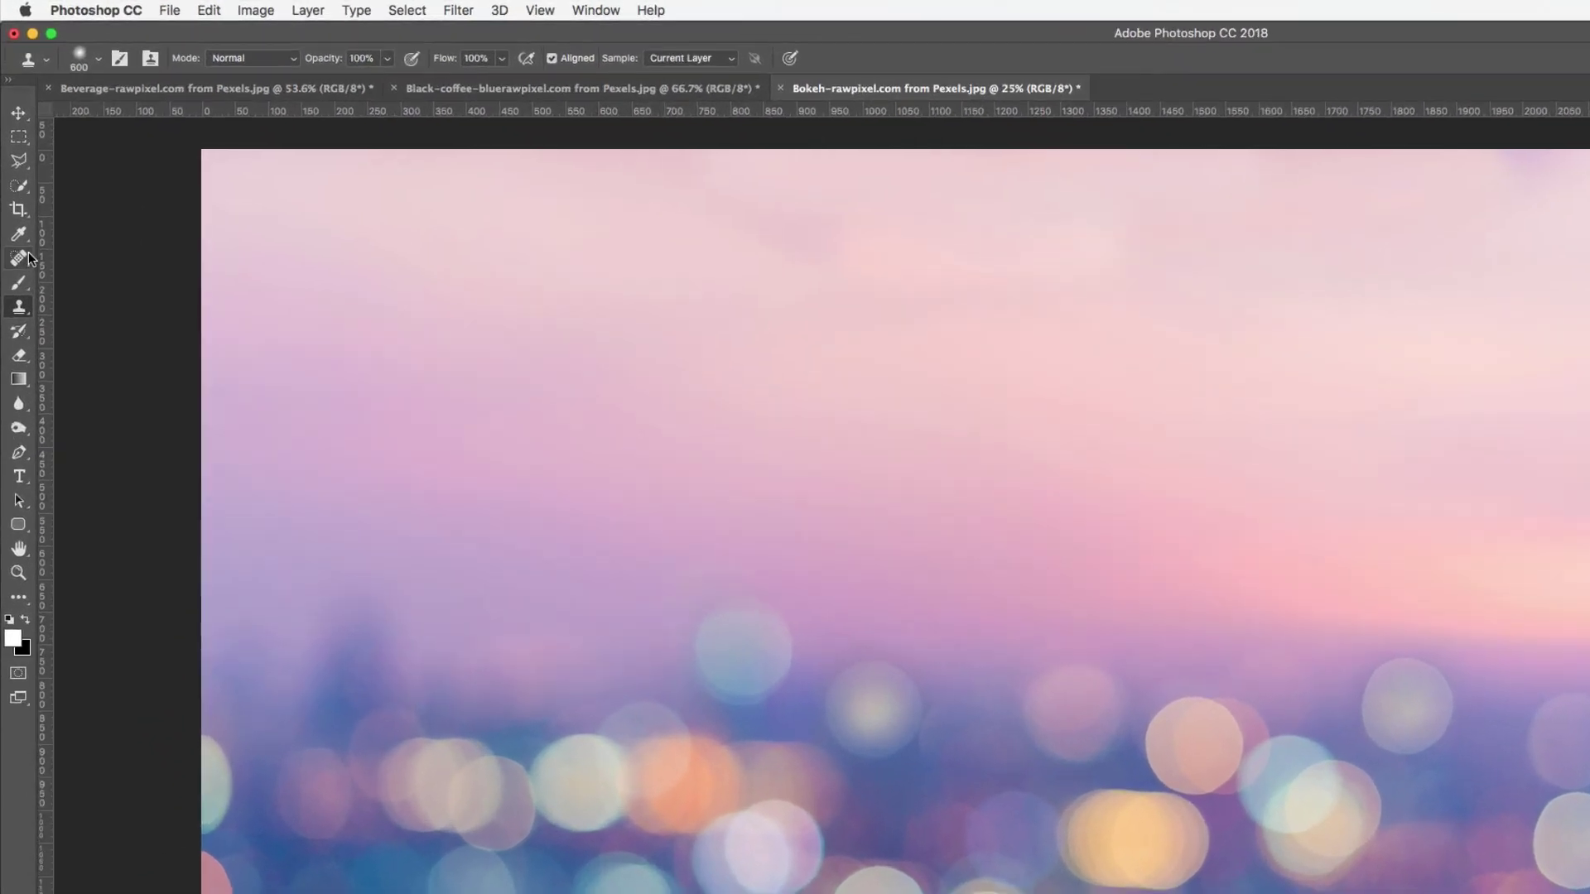
pyautogui.click(16, 172)
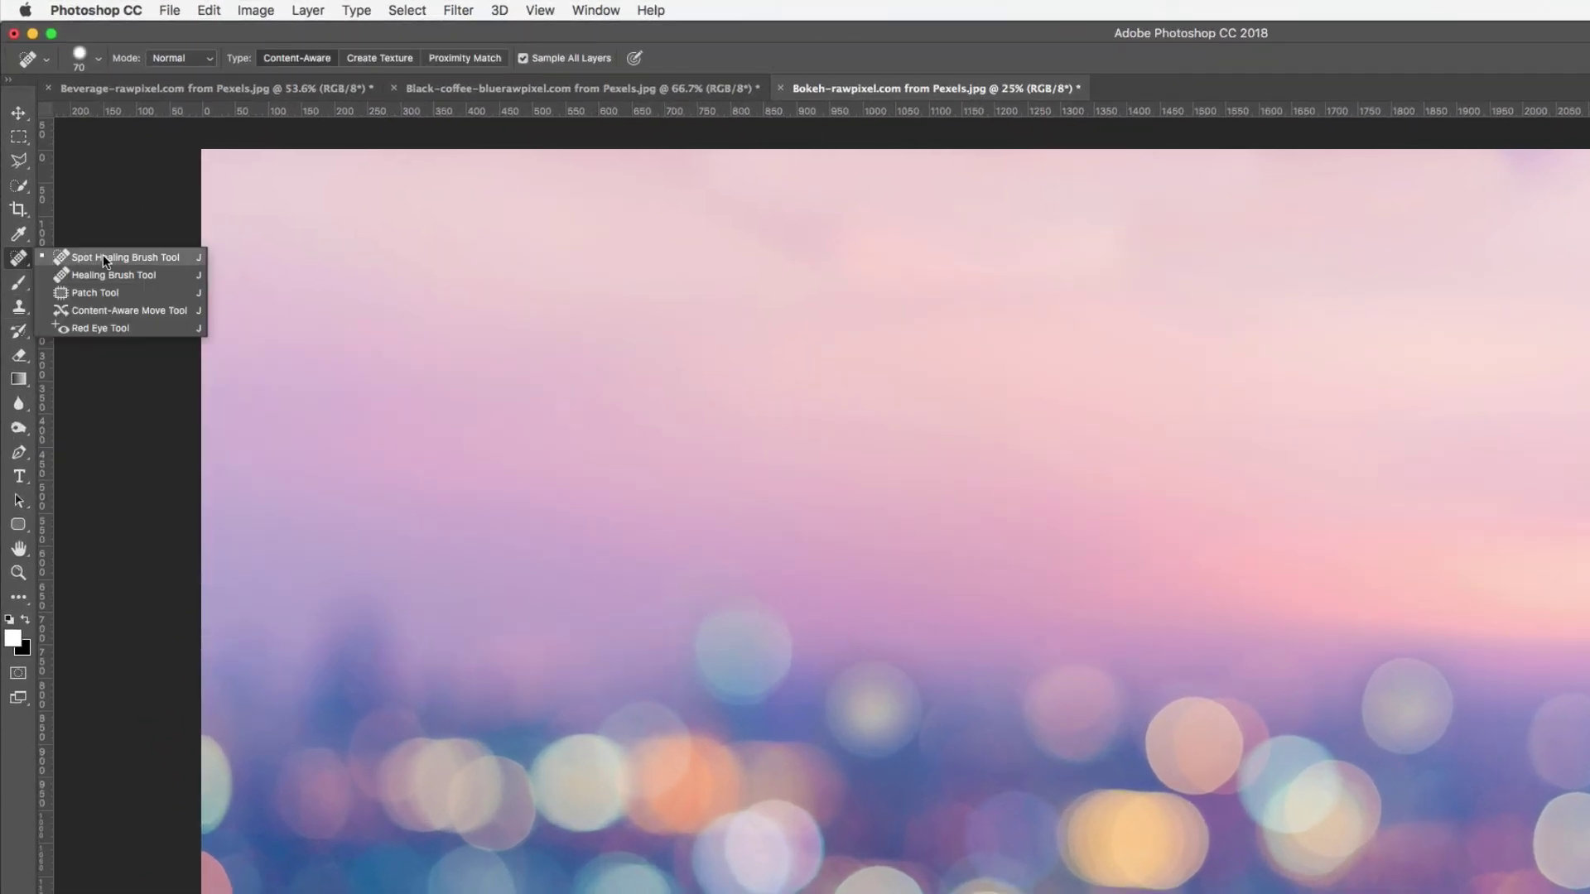
pyautogui.click(129, 312)
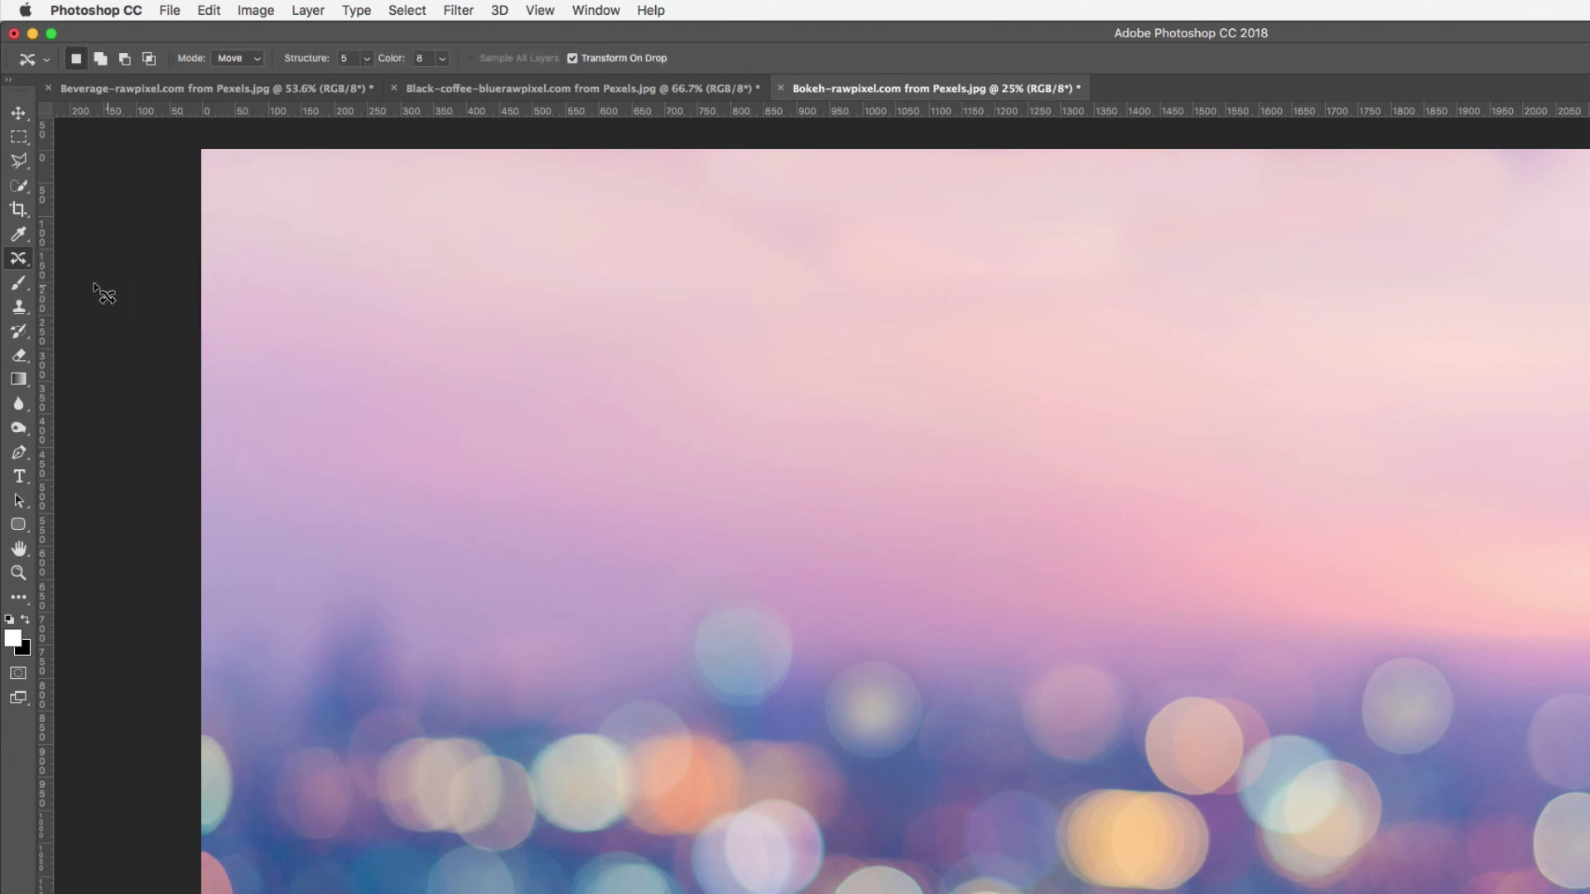
pyautogui.click(20, 308)
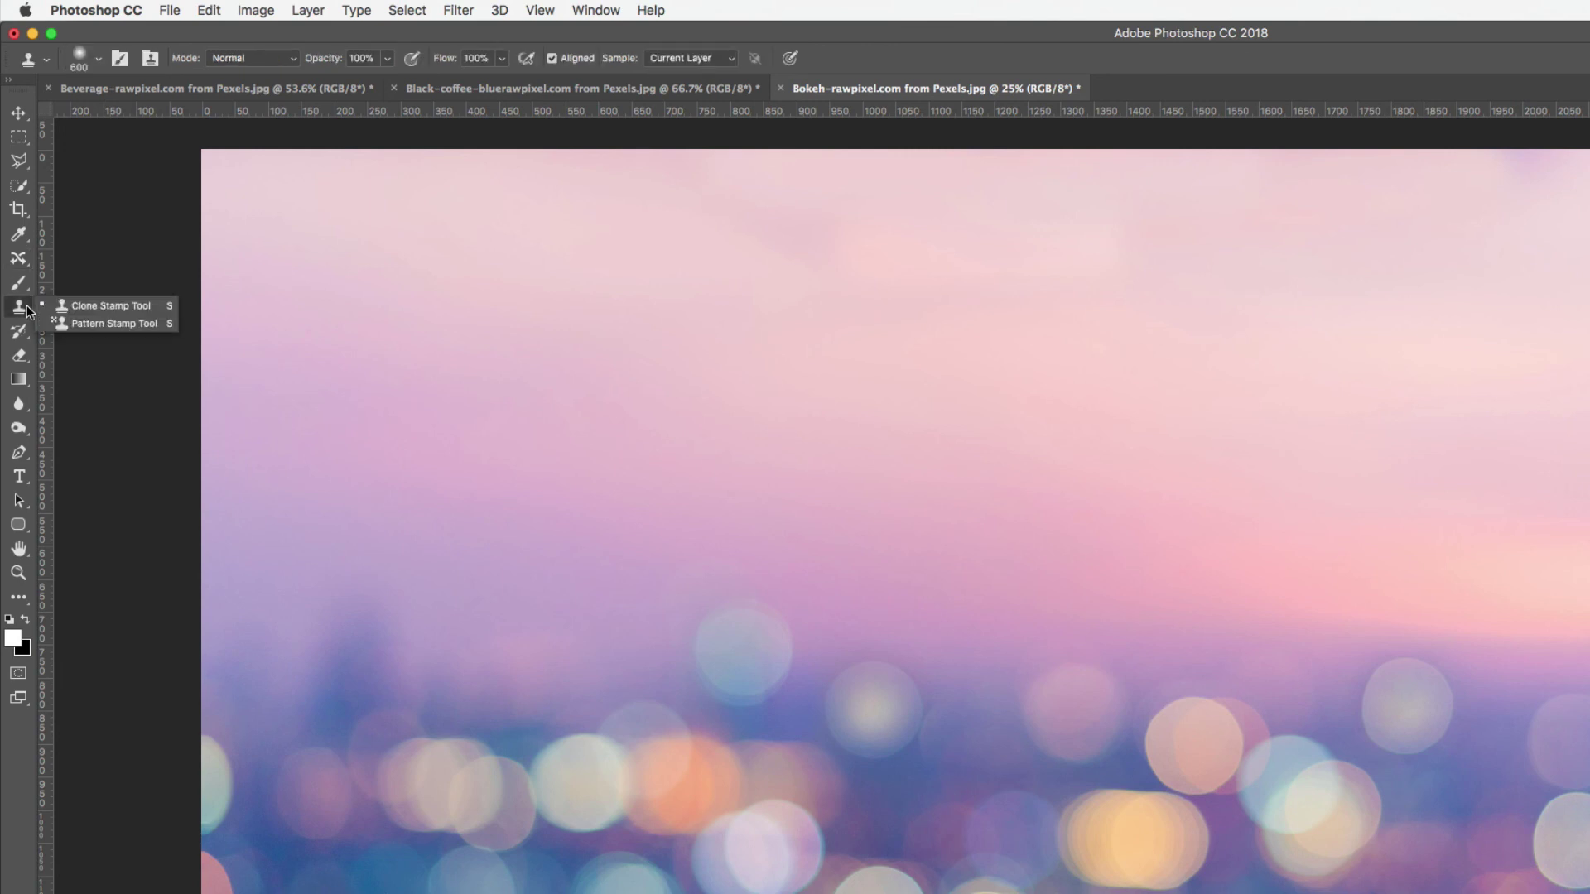
pyautogui.click(96, 305)
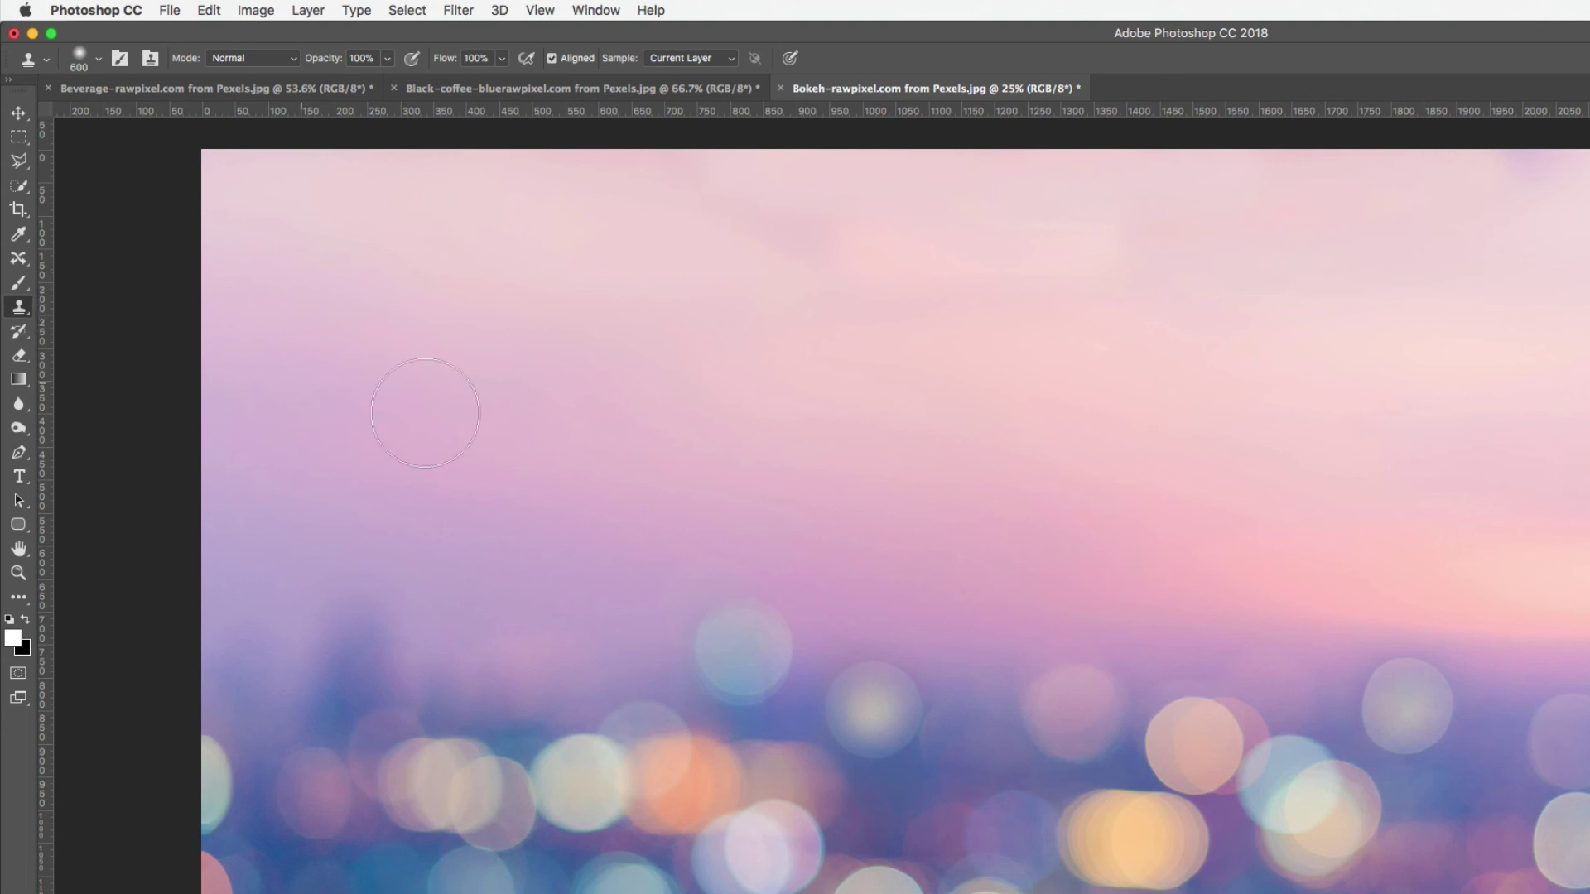